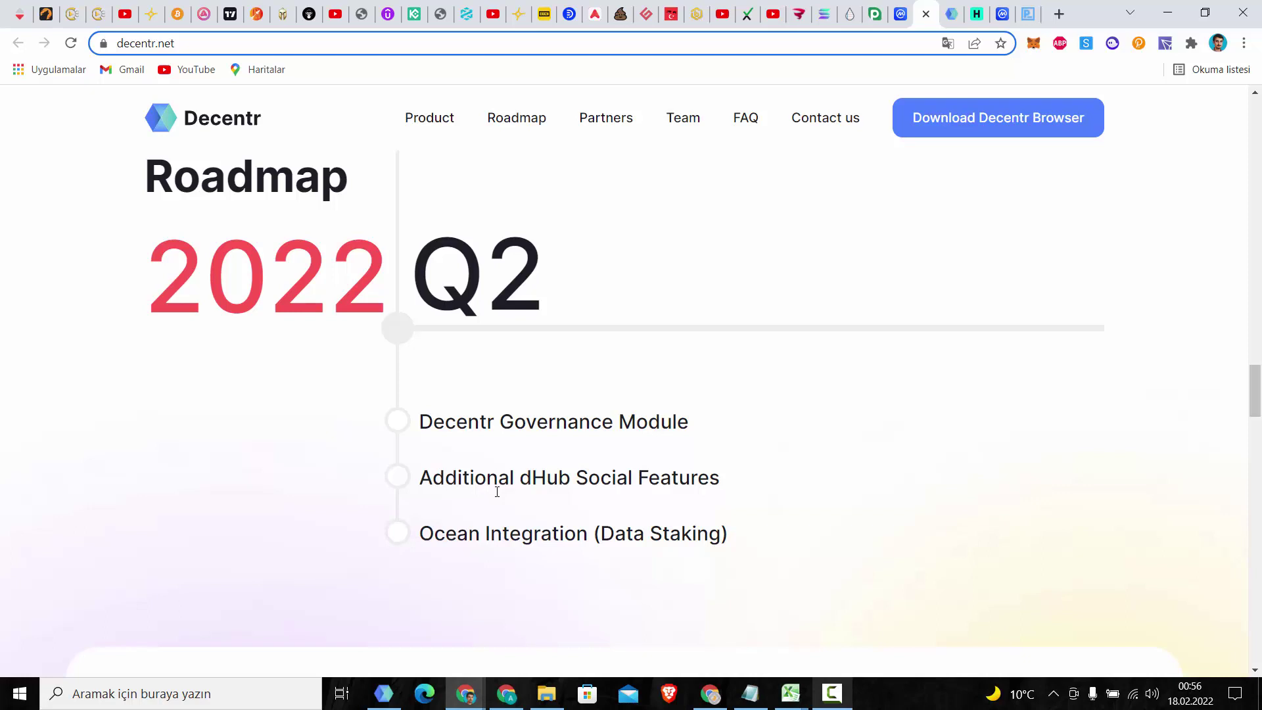
Scroll down the decentr.net page through the Roadmap, Team and FAQ sections.
scroll(426, 437, down, 2)
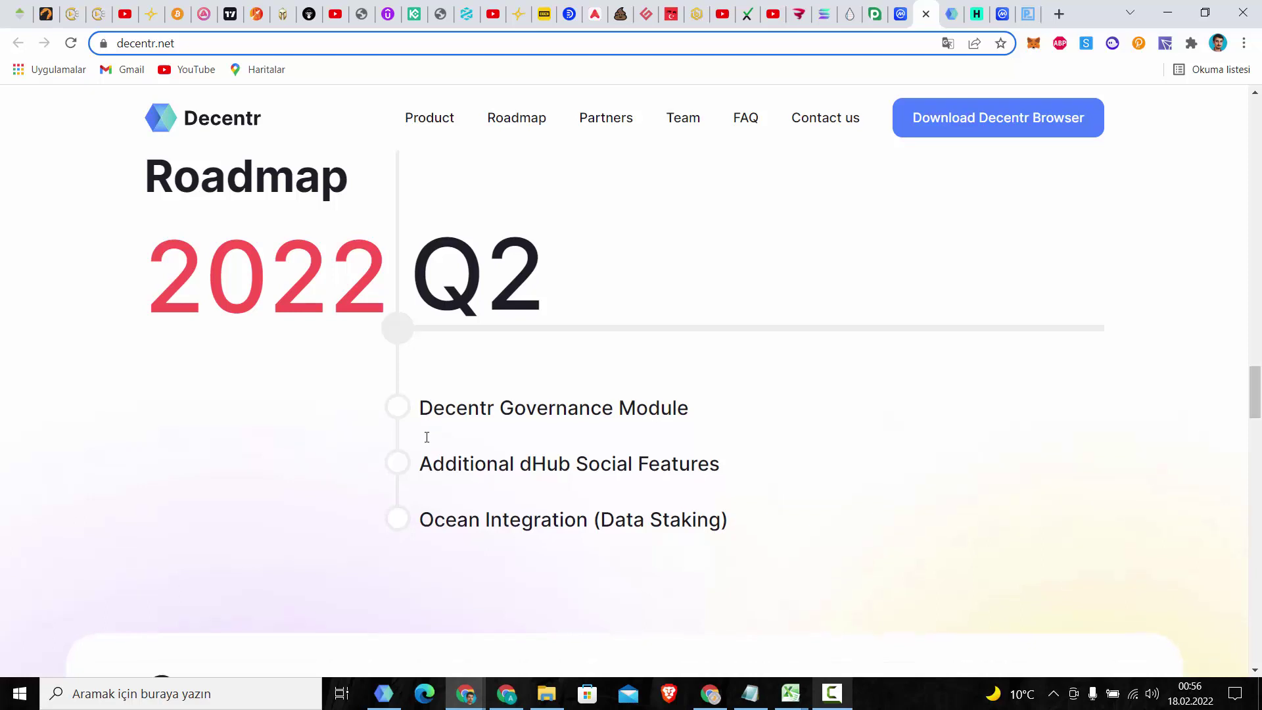
scroll(427, 445, up, 2)
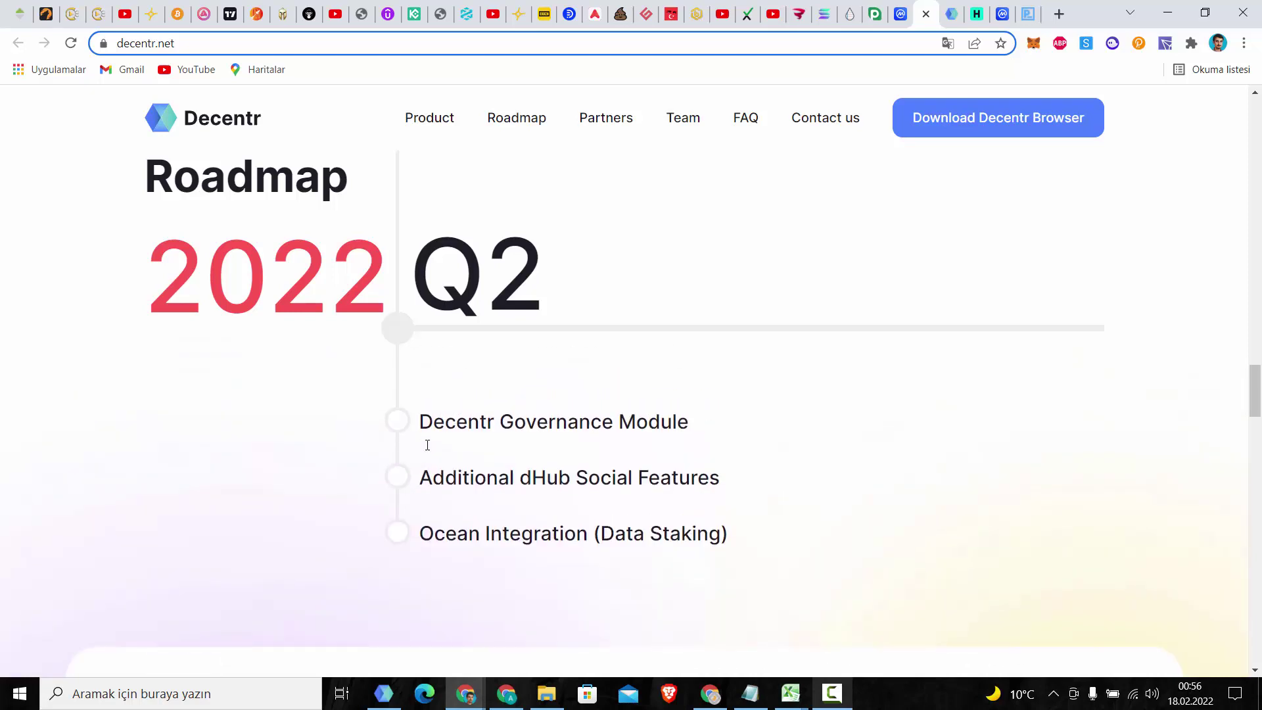
scroll(427, 445, down, 1)
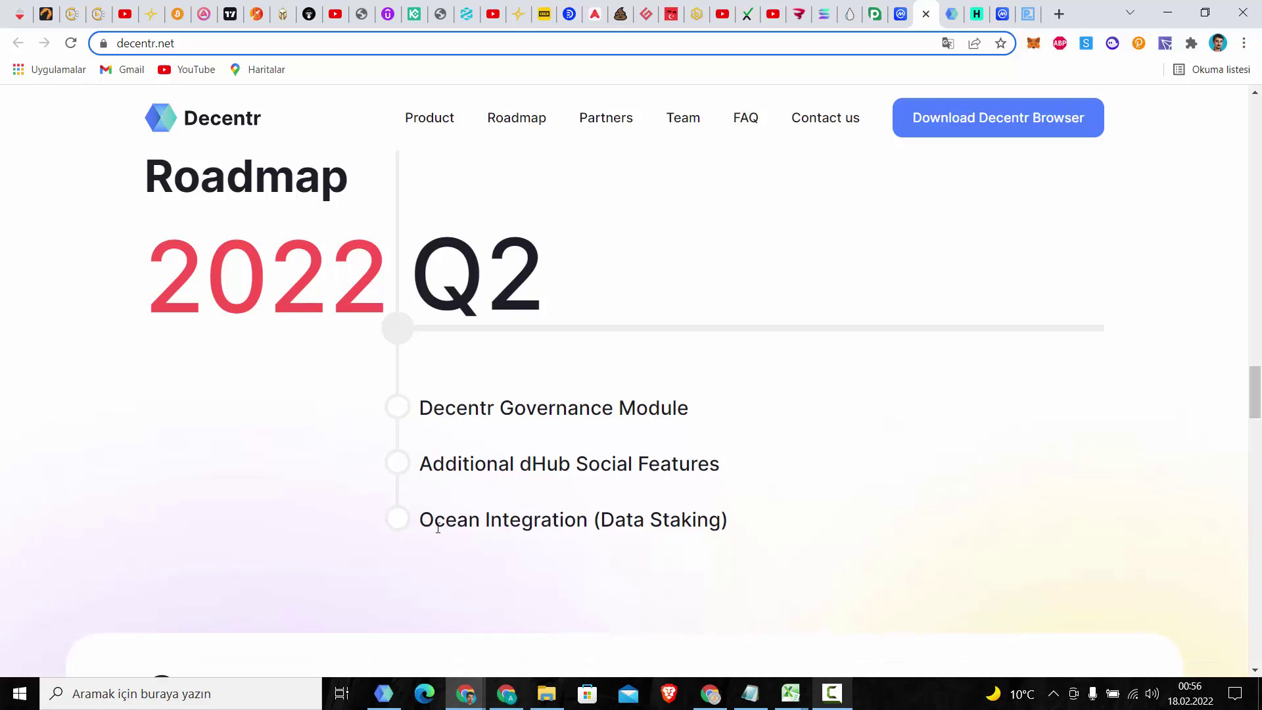
scroll(437, 530, up, 2)
scroll(439, 533, up, 2)
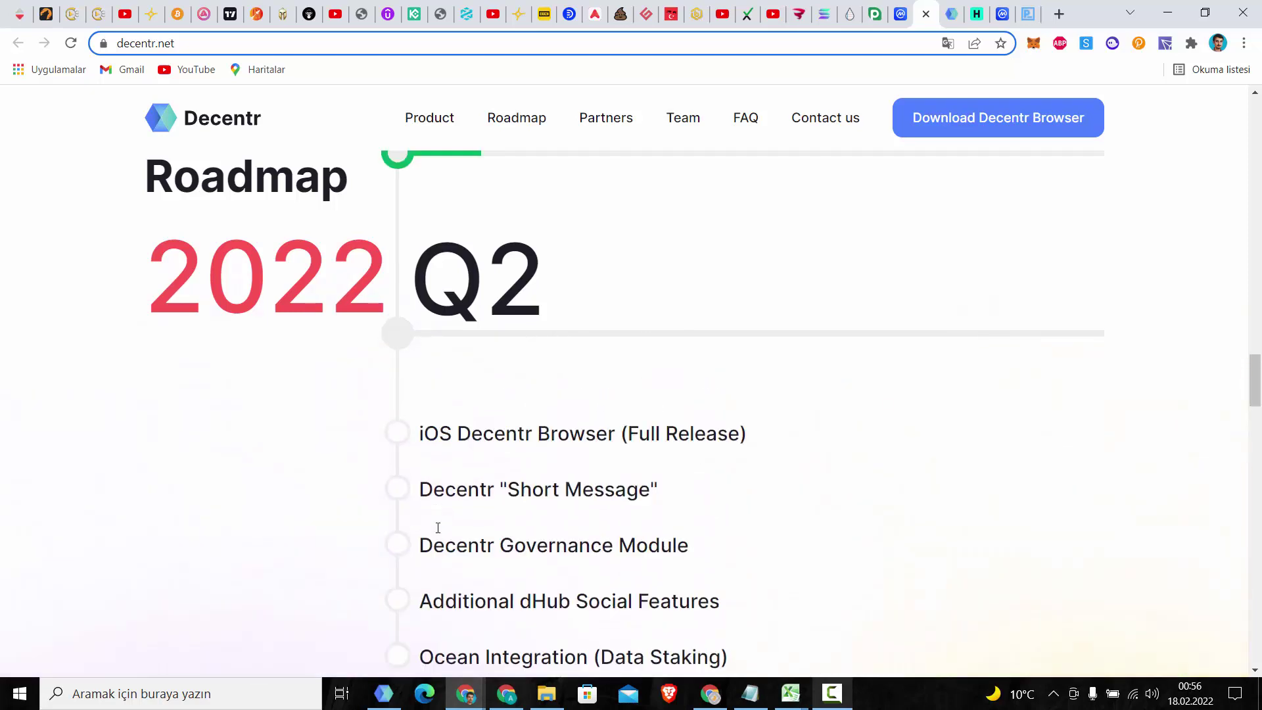
scroll(439, 528, down, 1)
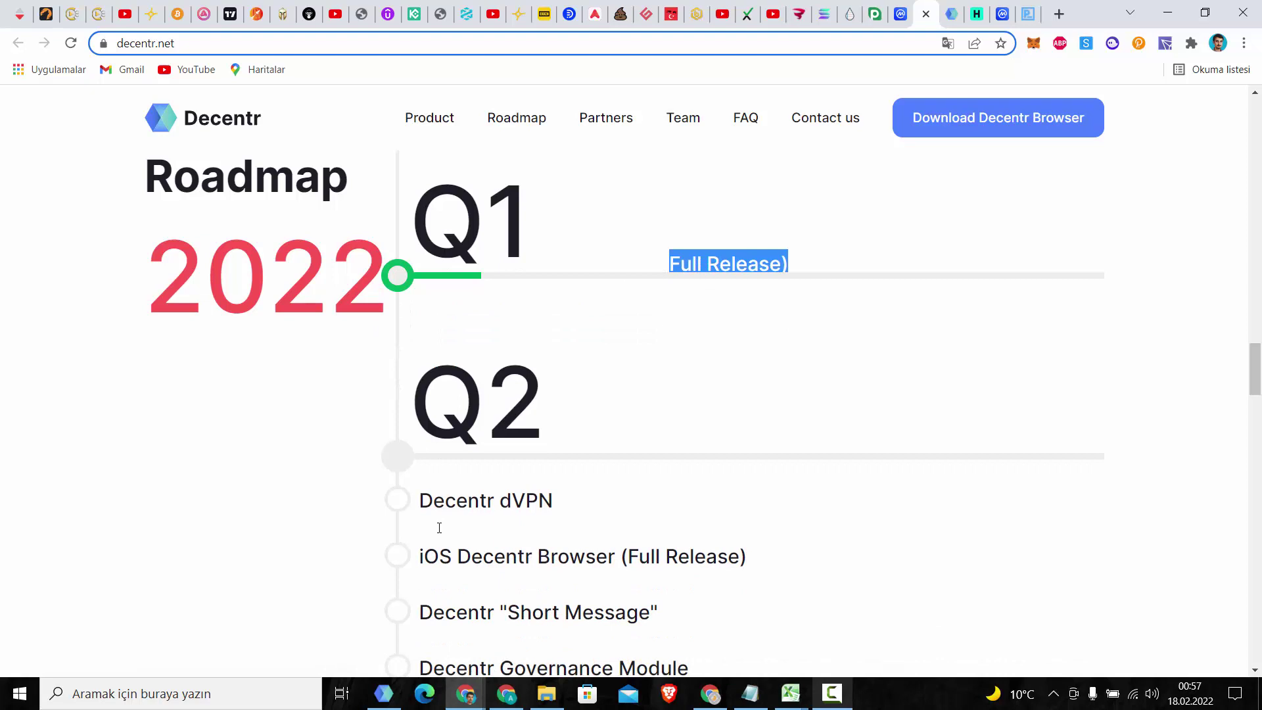
scroll(442, 530, down, 2)
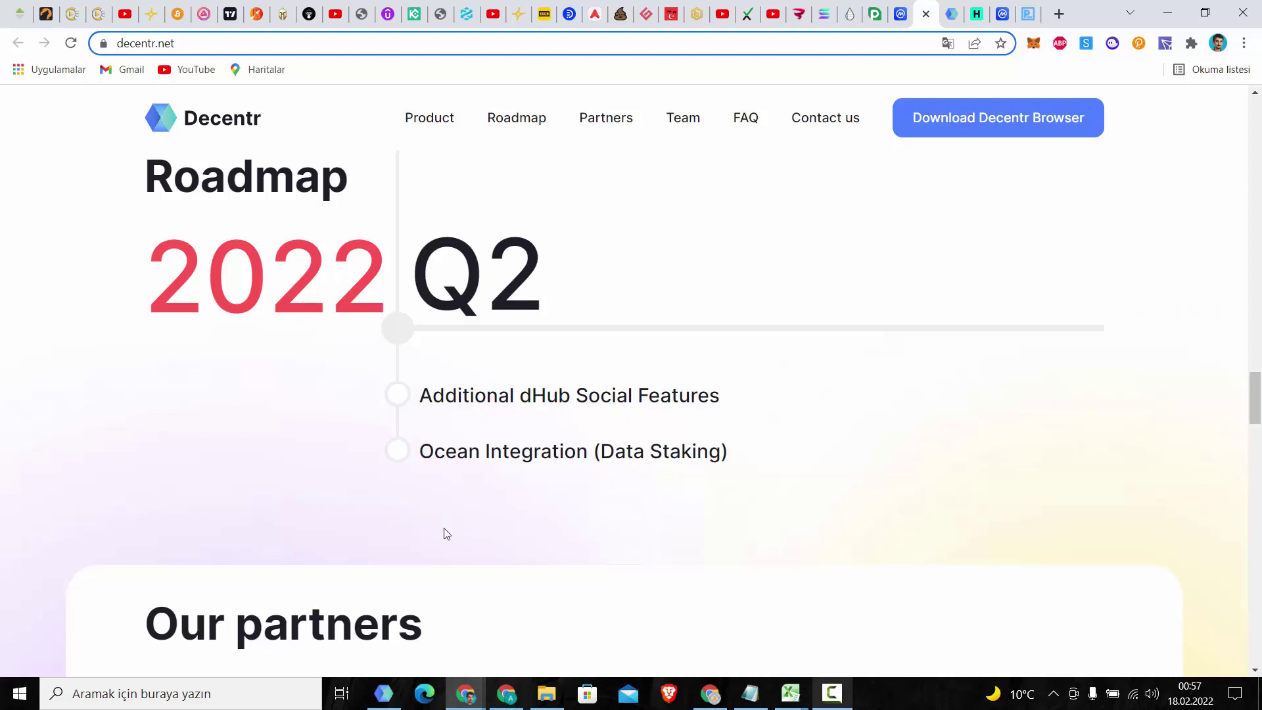
scroll(445, 526, down, 5)
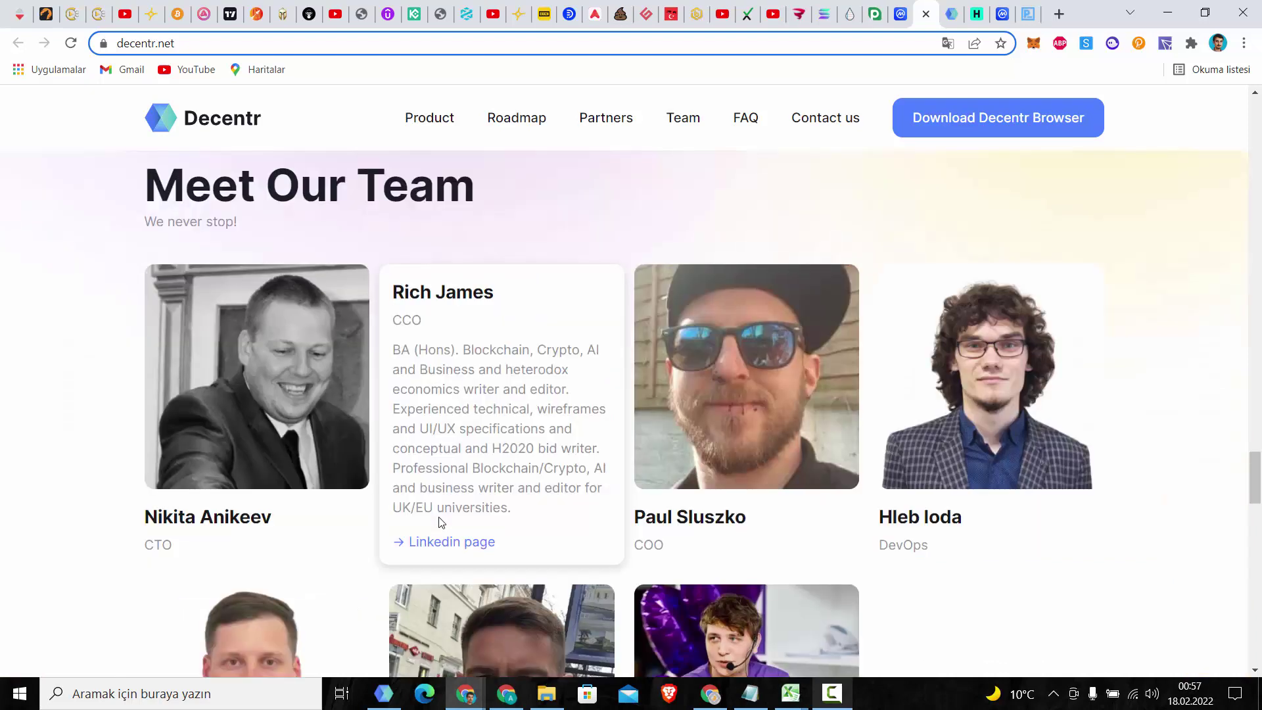
scroll(50, 485, down, 10)
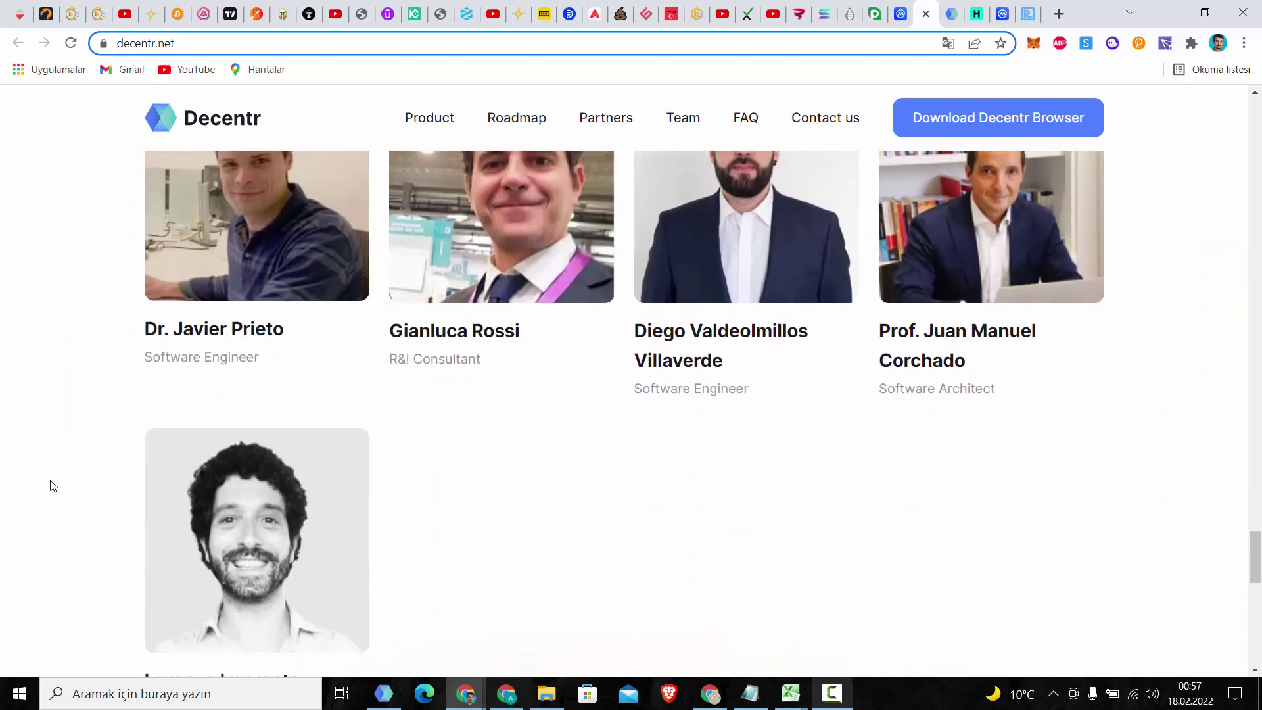
scroll(50, 485, down, 5)
scroll(483, 490, down, 2)
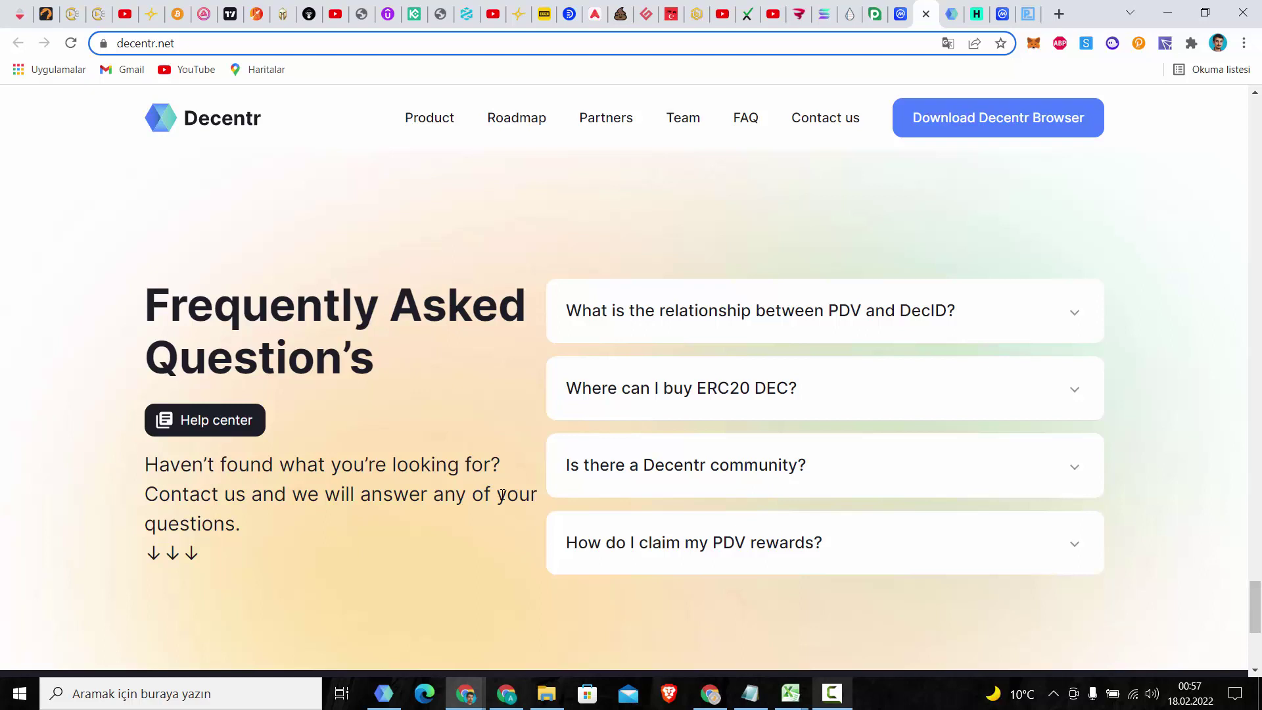
scroll(916, 498, down, 1)
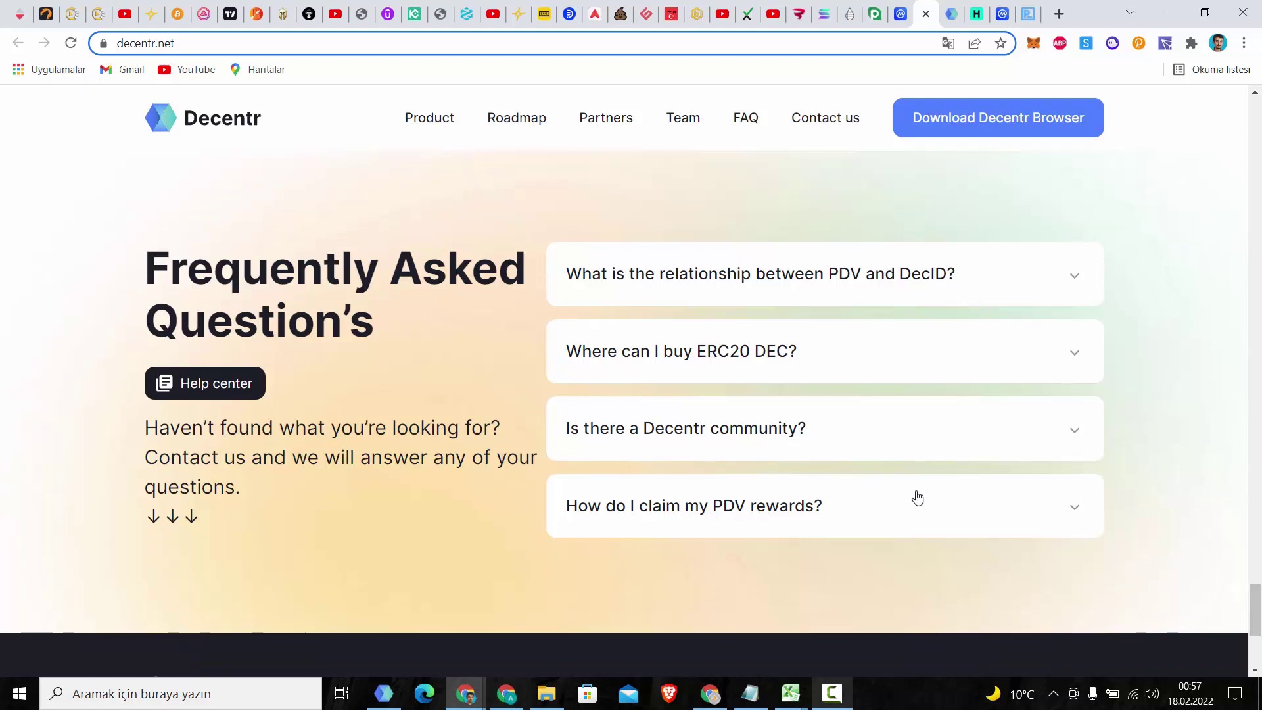
Expand the FAQ answer 'How do I claim my PDV rewards?', then scroll back up.
click(1039, 458)
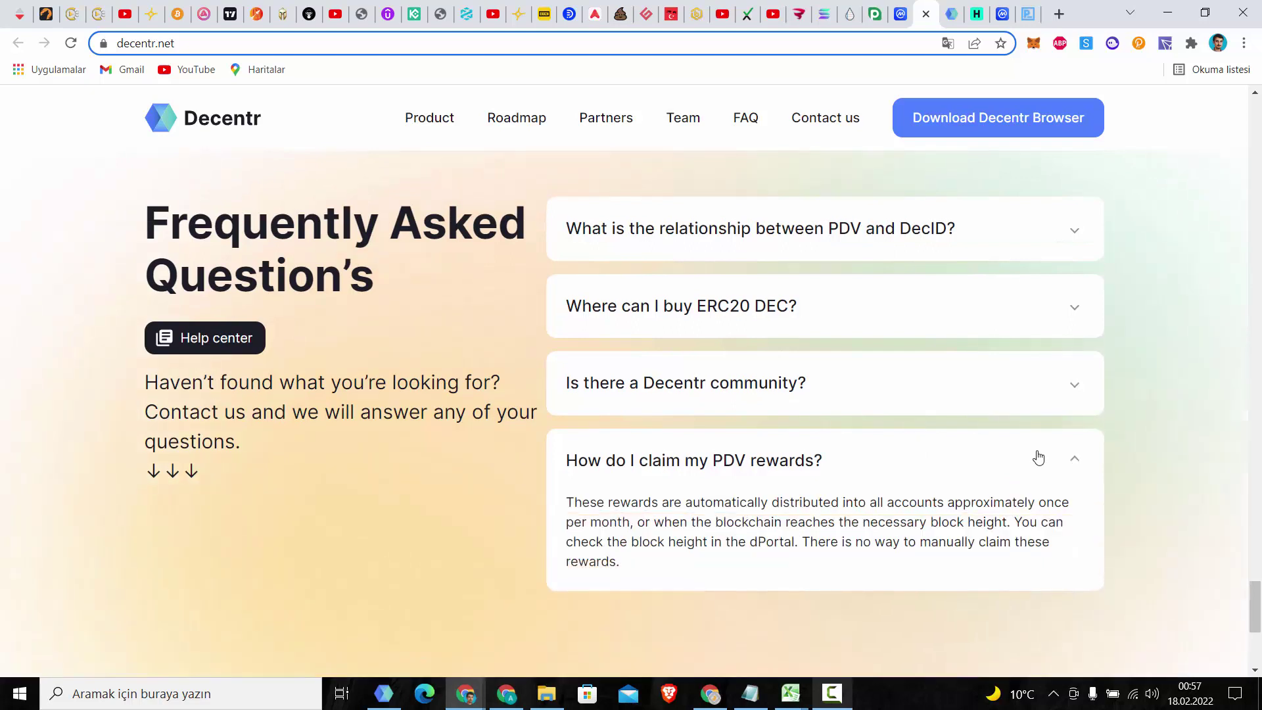
scroll(901, 447, up, 15)
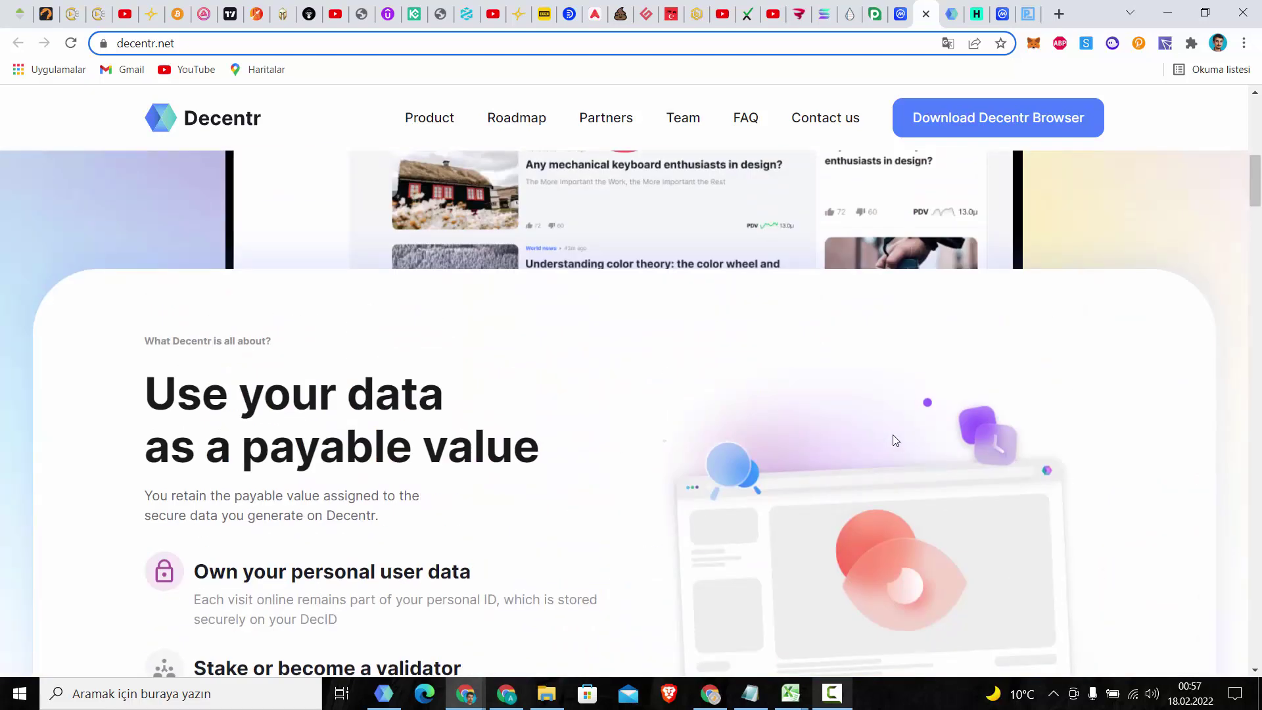
scroll(893, 440, up, 8)
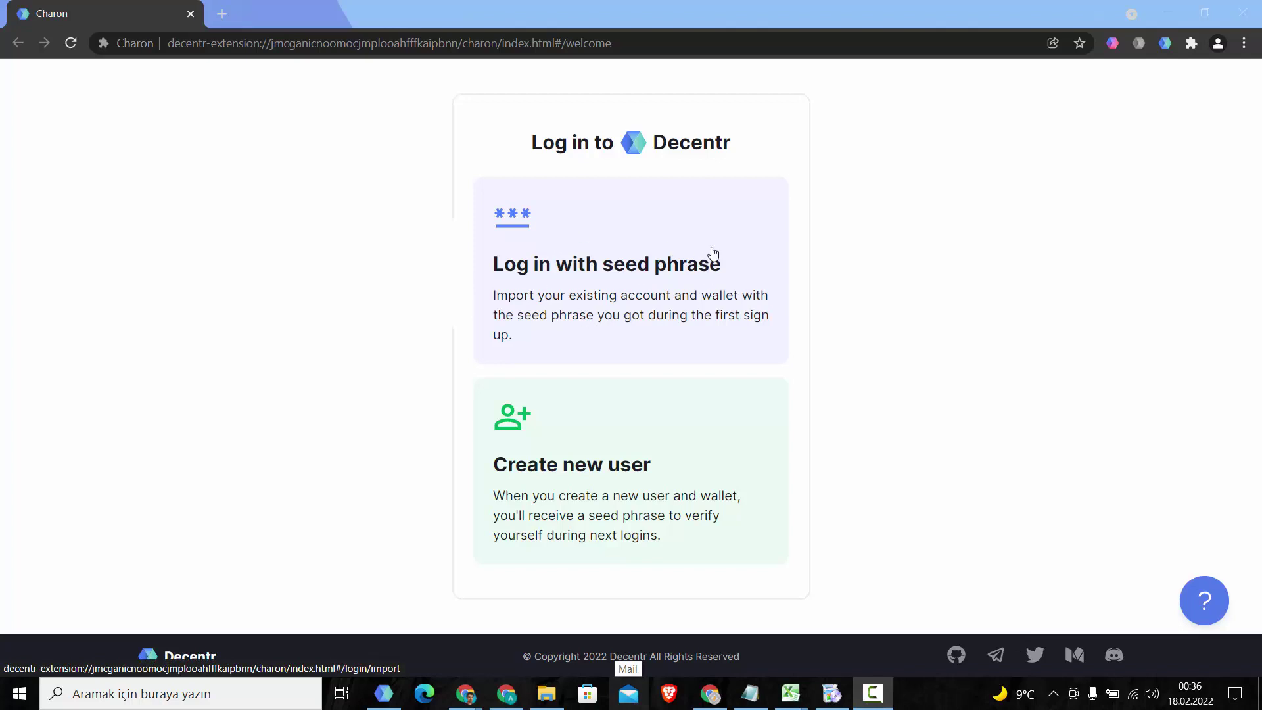
Start creating a new user from the Decentr Browser's Log in to Decentr page.
click(587, 472)
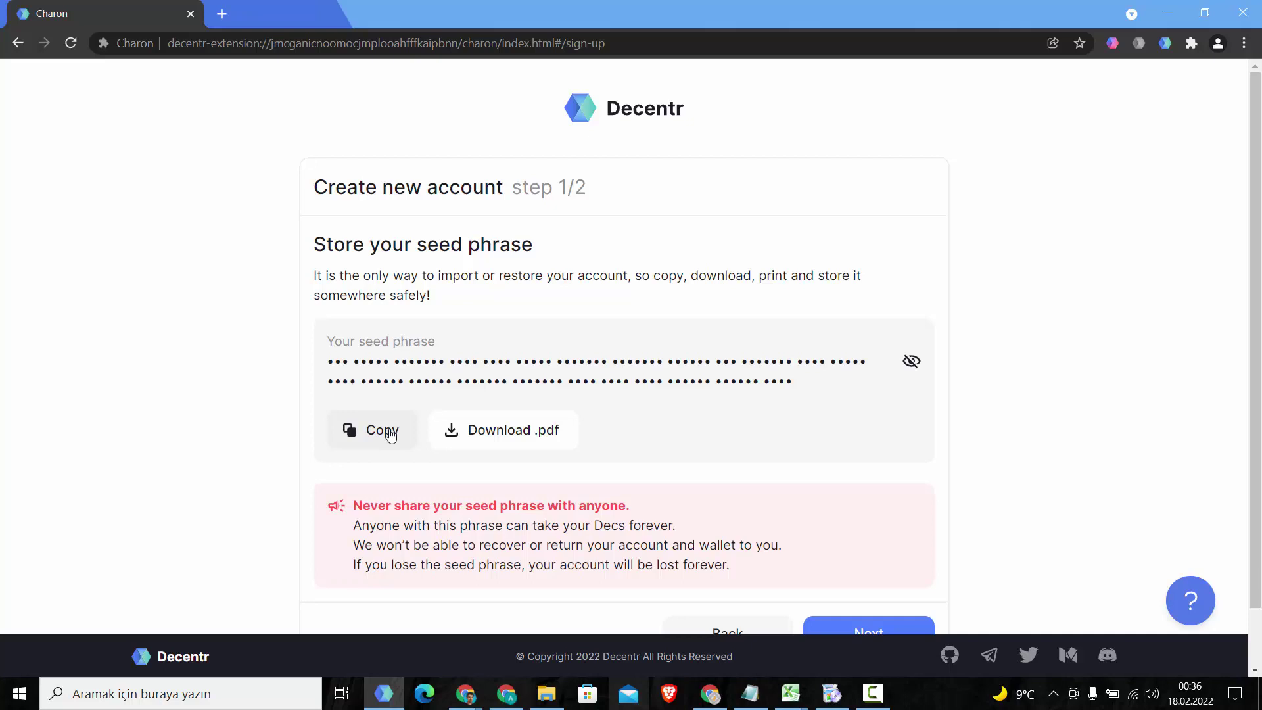
Save the generated seed phrase as seed-phrase.pdf and continue to sign-up step 2/2.
click(484, 434)
scroll(1201, 625, down, 2)
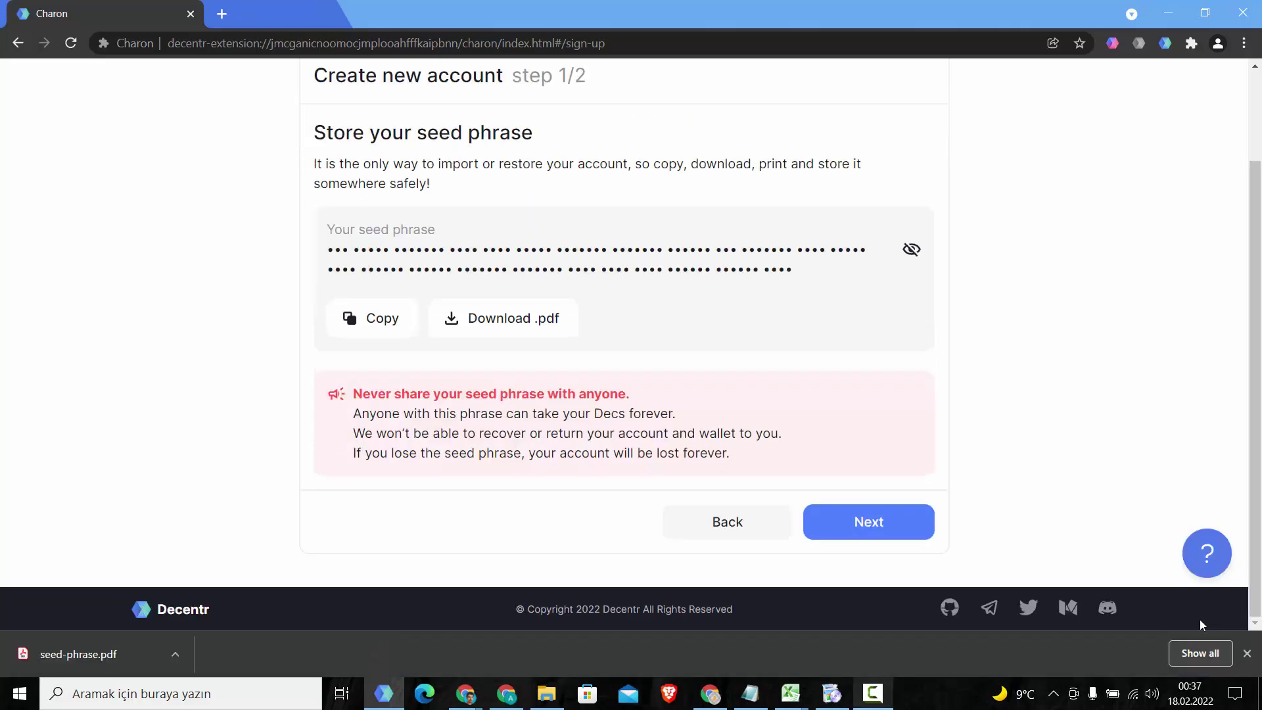
click(887, 531)
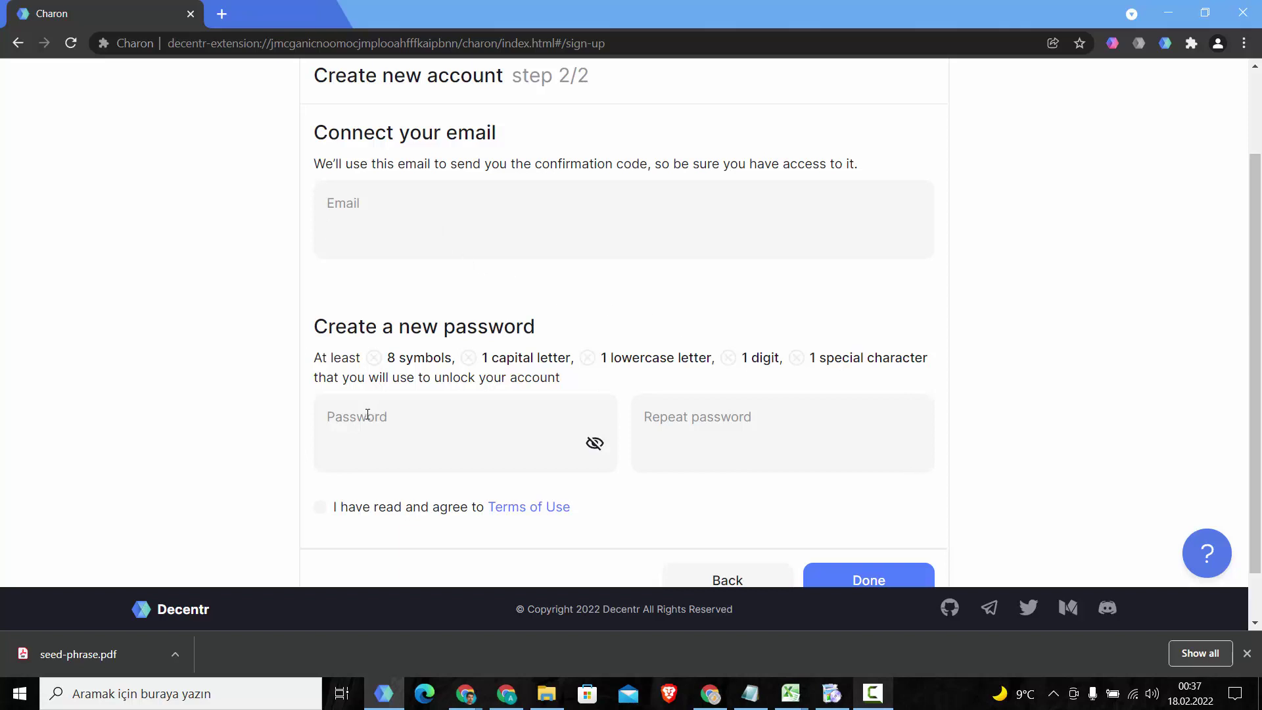
Fill in the repeated password, accept the Terms of Use, and submit the new account.
click(672, 421)
click(320, 508)
scroll(749, 550, down, 1)
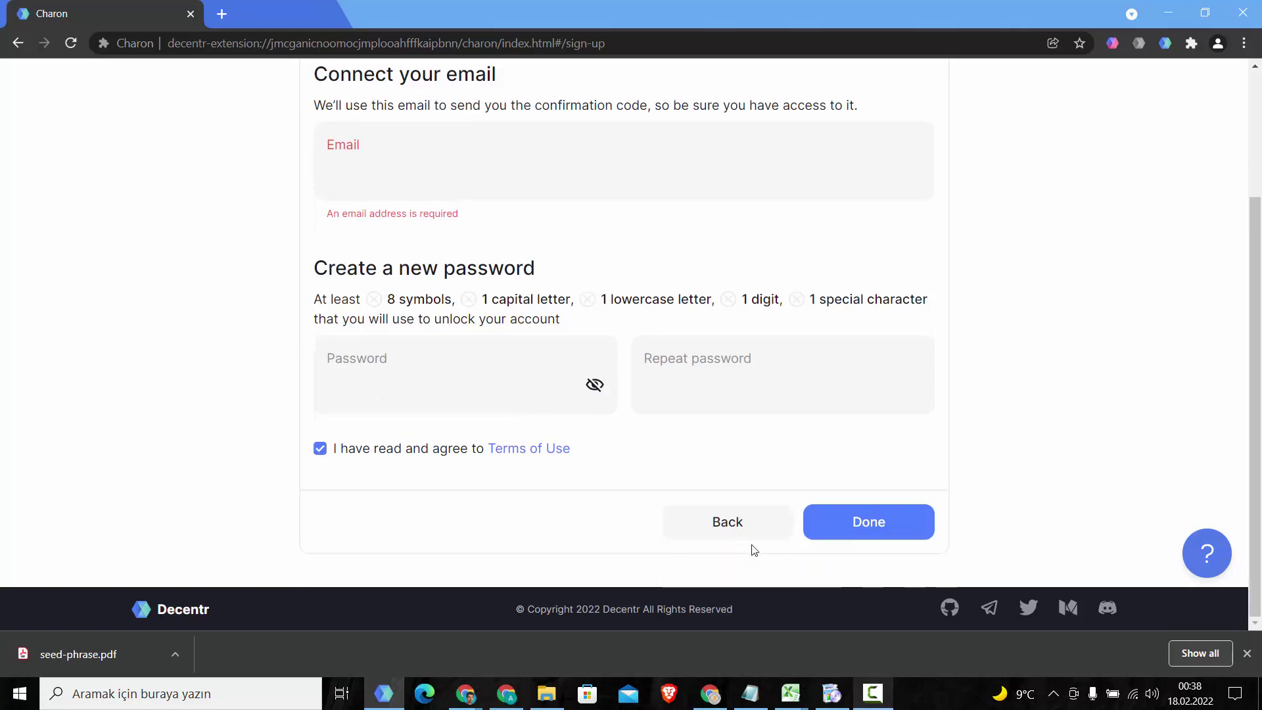
click(841, 532)
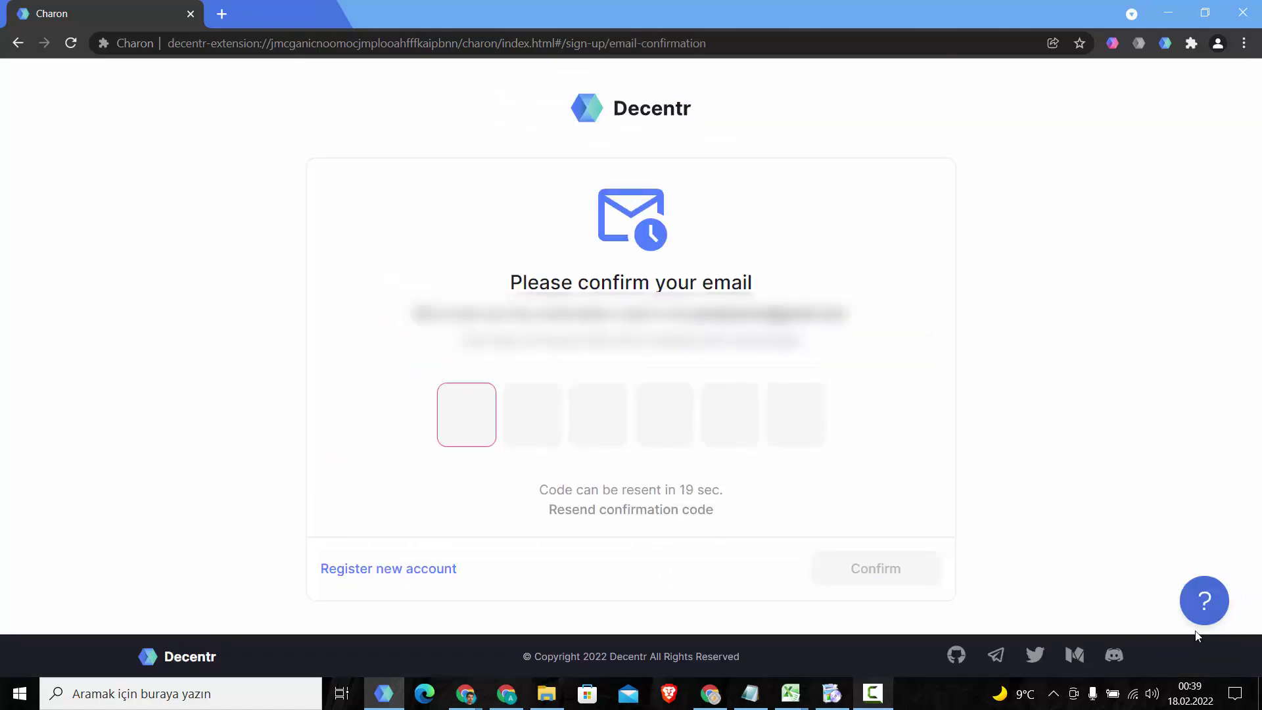
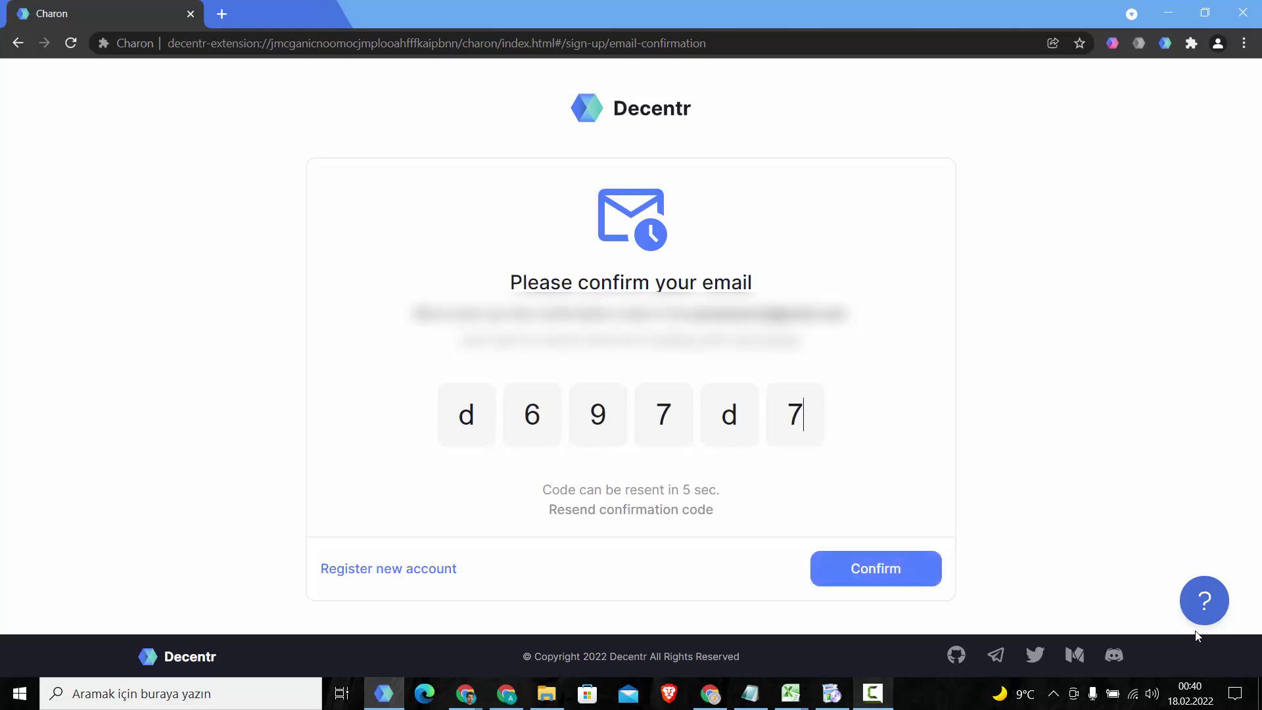
Enter the six-character email verification code and confirm the address.
click(868, 573)
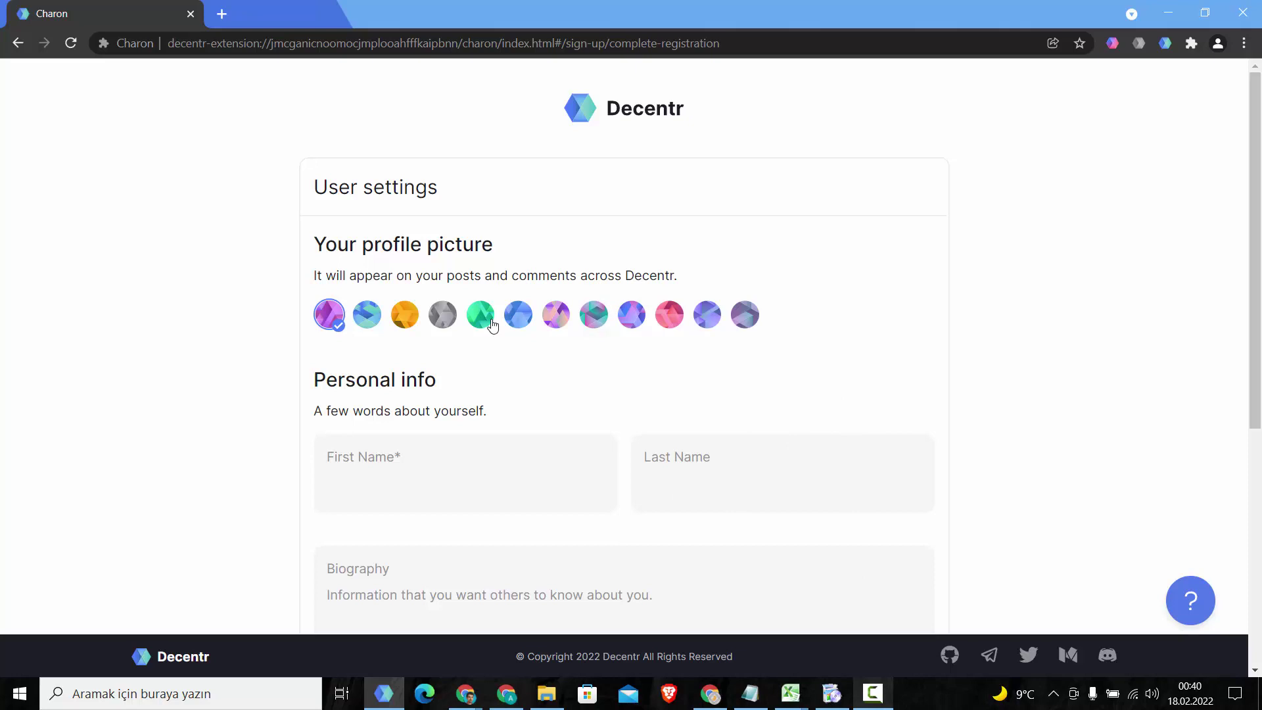
Choose the fourth, grey avatar as the profile picture and save the user settings.
click(442, 319)
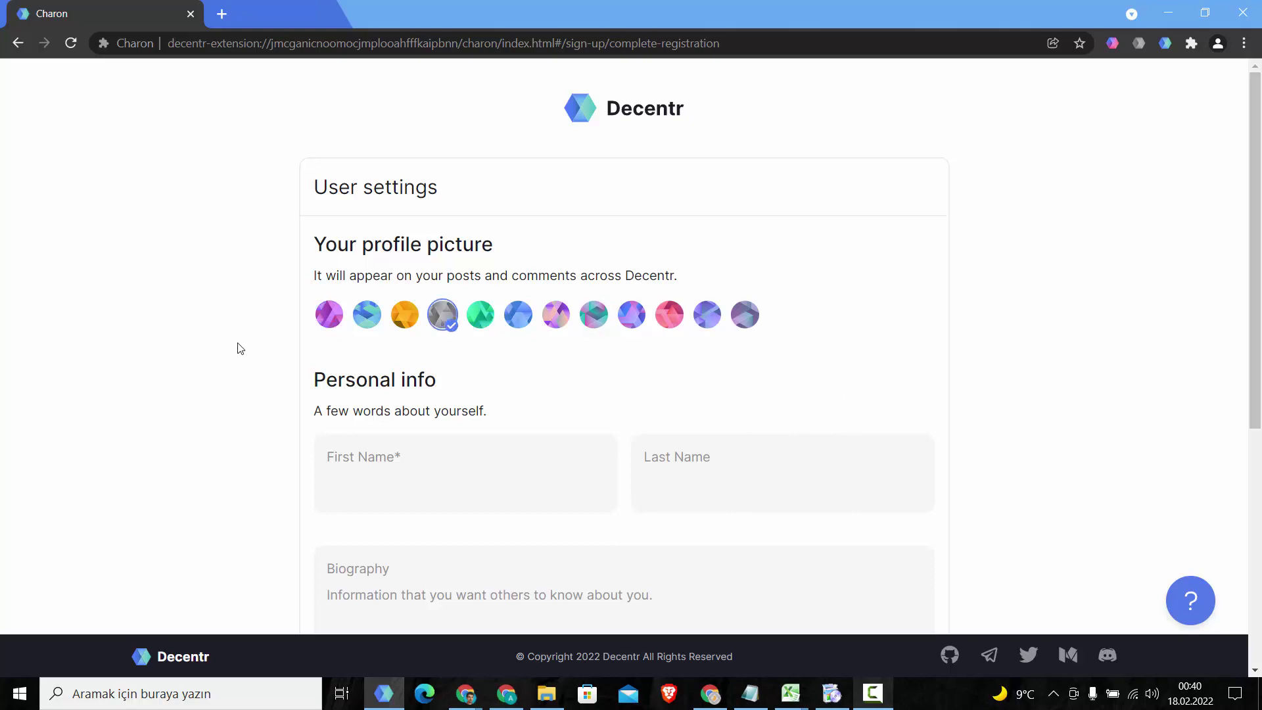
scroll(241, 348, down, 2)
scroll(241, 348, down, 1)
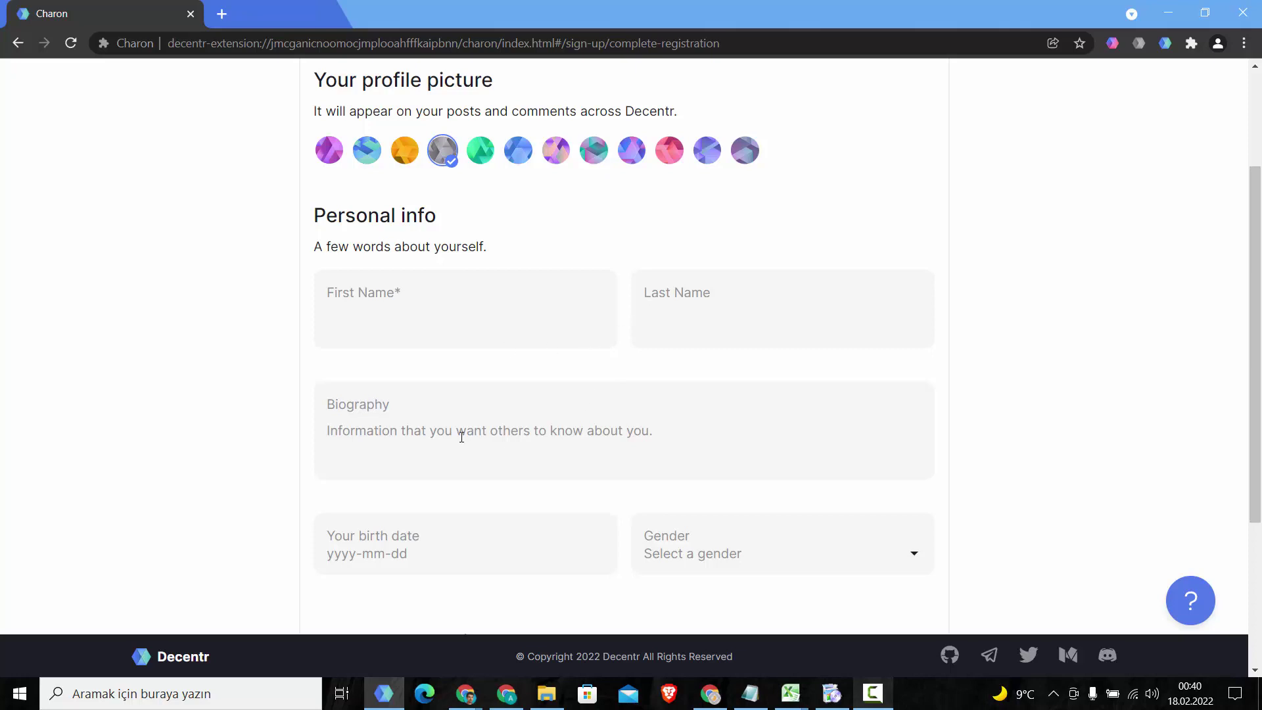
scroll(763, 527, down, 4)
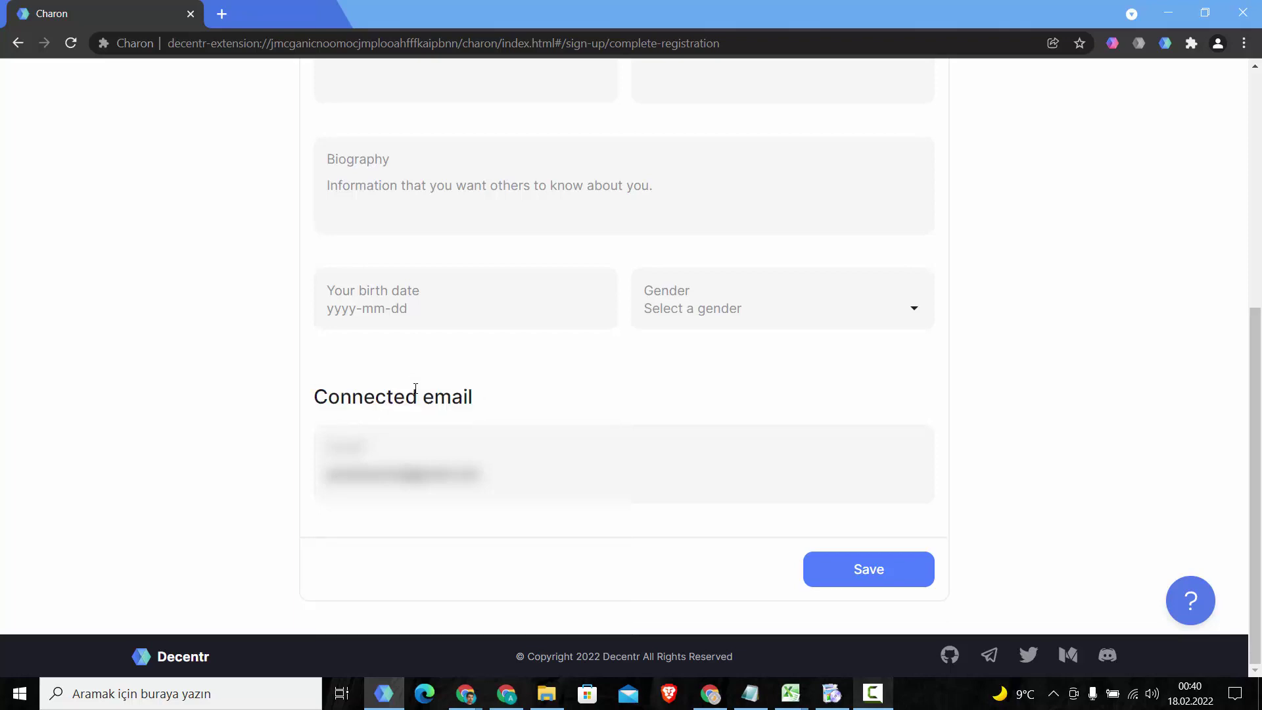
click(890, 570)
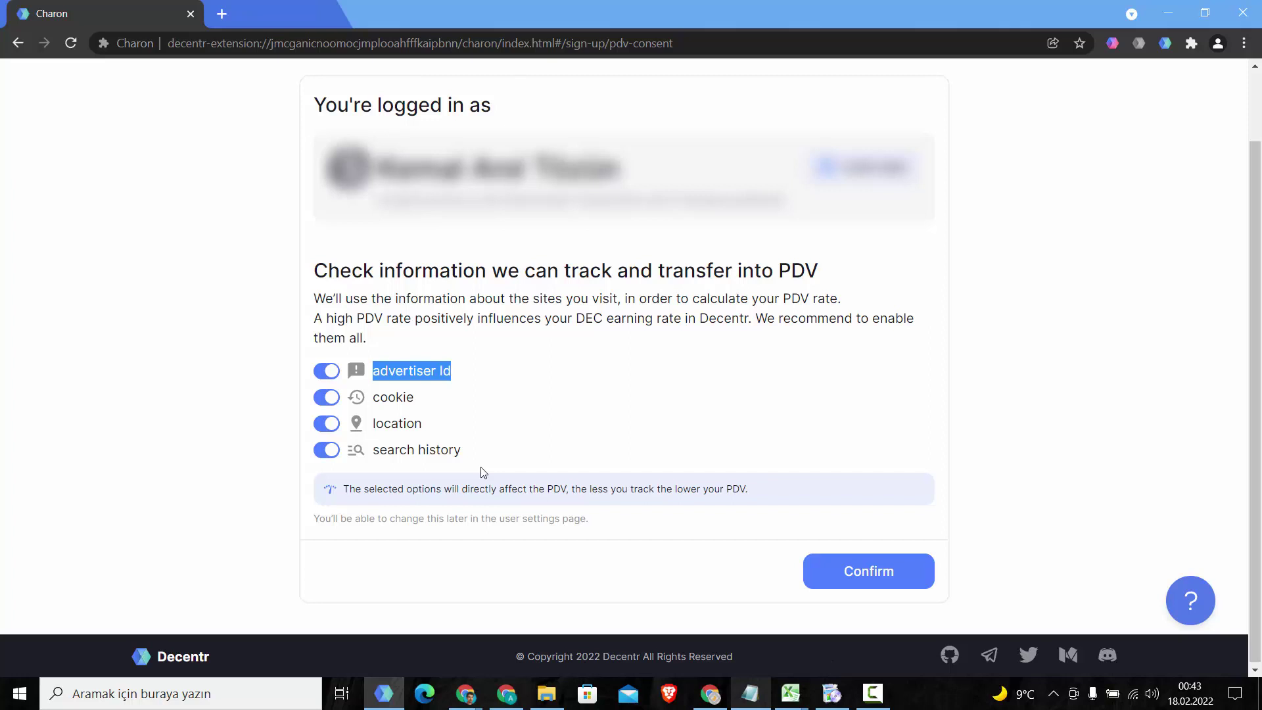
Confirm PDV tracking with advertiser Id, cookie, location and search history all left enabled.
drag(460, 372, 385, 371)
click(905, 585)
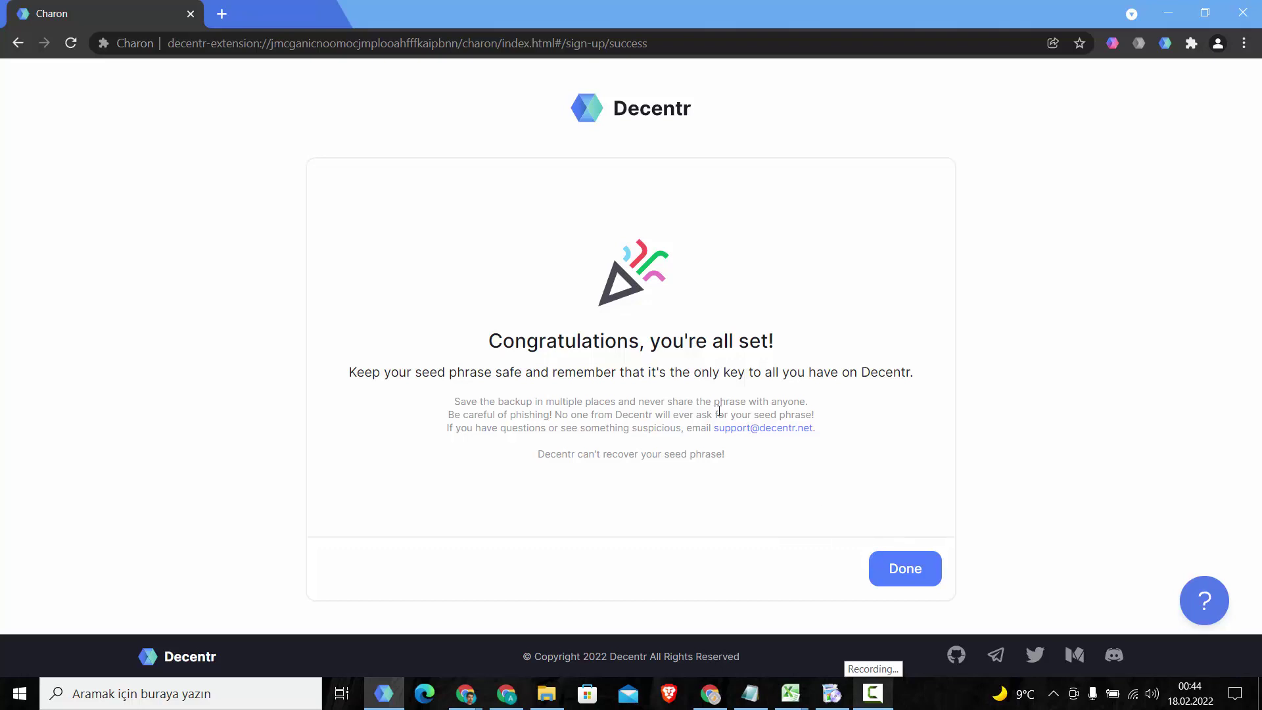
Finish sign-up from the Congratulations page, landing on the hub's Latest Posts feed.
click(894, 572)
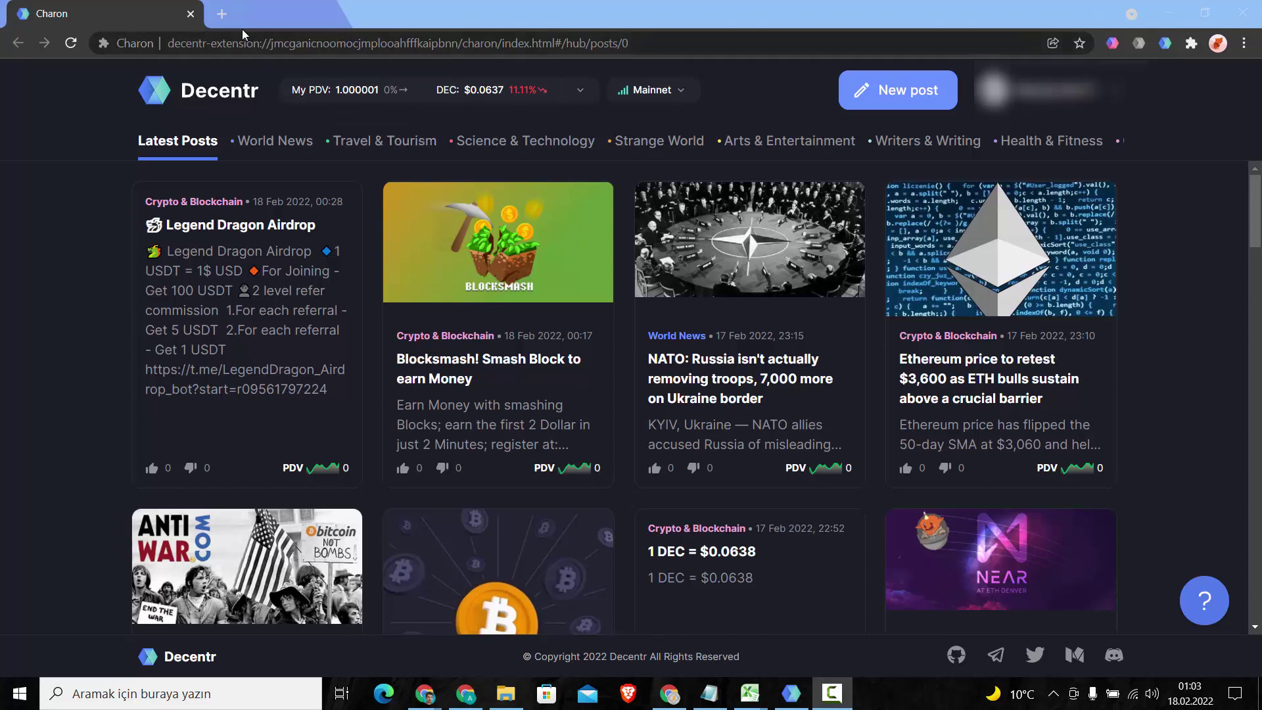
Open a new tab and bring up the browser's Ayarlar (Settings) page from the main menu.
click(221, 14)
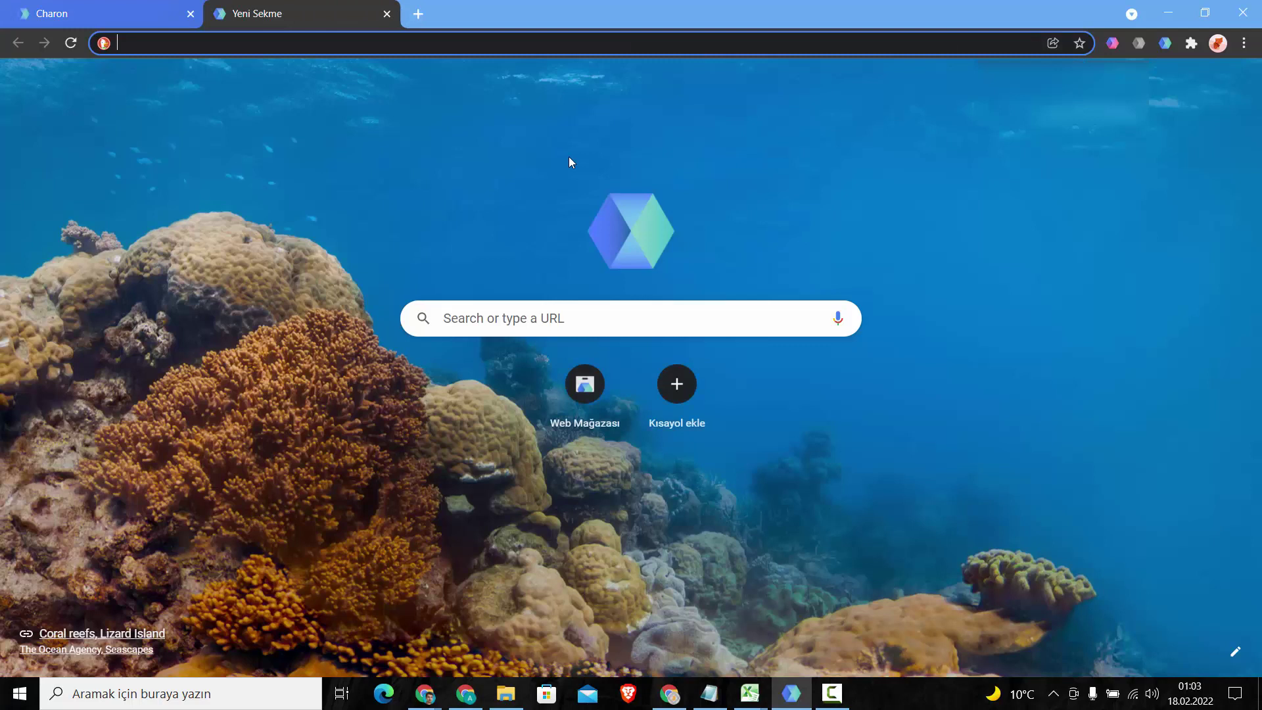
click(1243, 43)
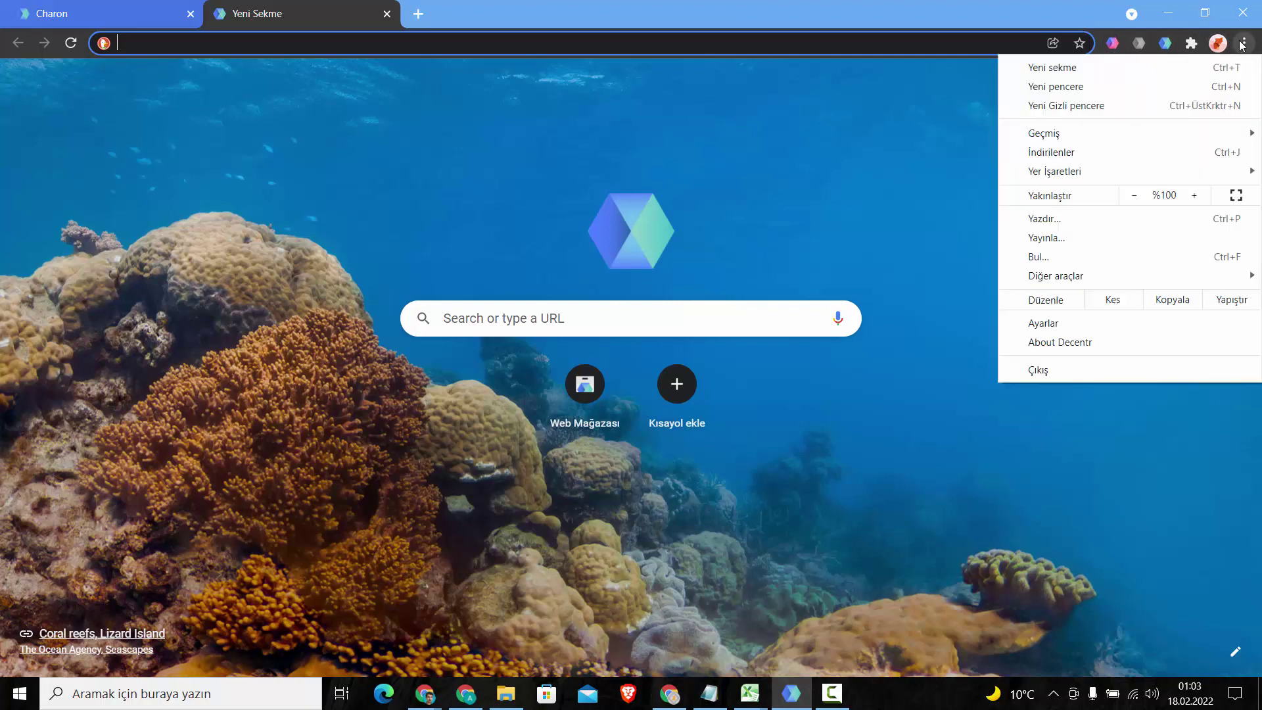
mouse_move(1149, 128)
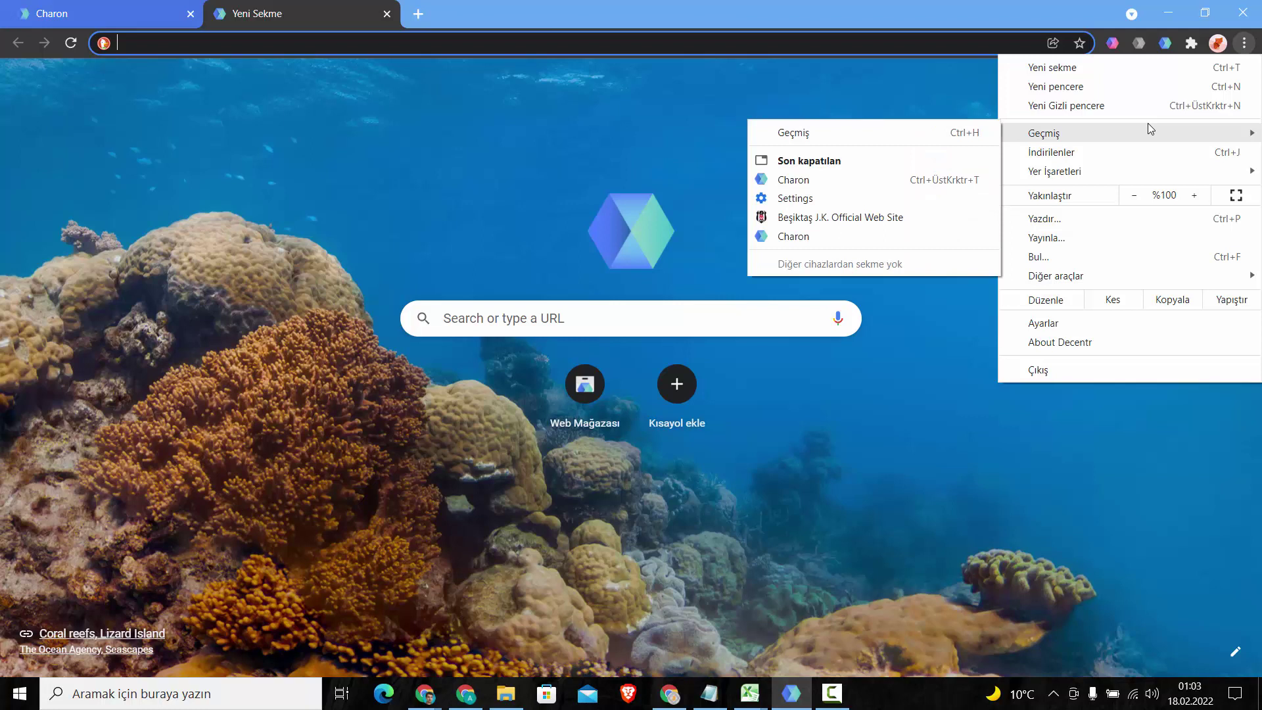
click(1050, 323)
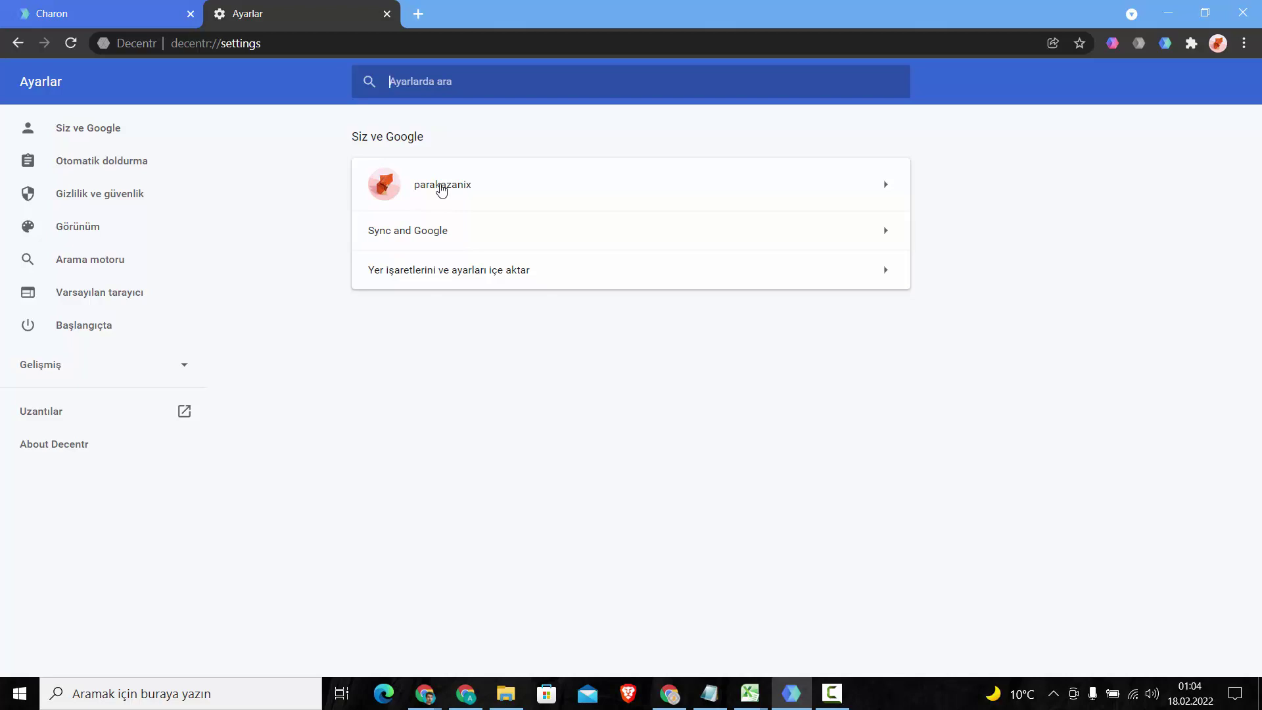
Open the Diller language settings under Gelişmiş and expand the preferred languages list.
click(30, 369)
click(68, 397)
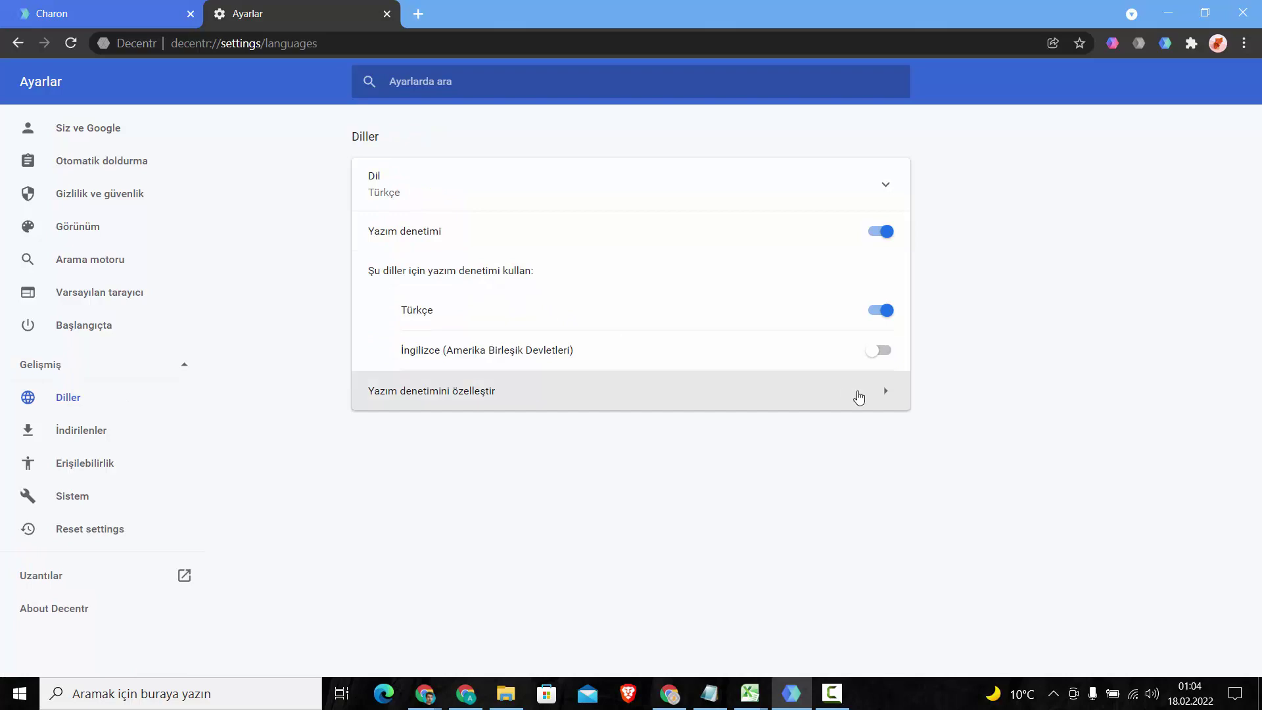
click(858, 397)
click(370, 128)
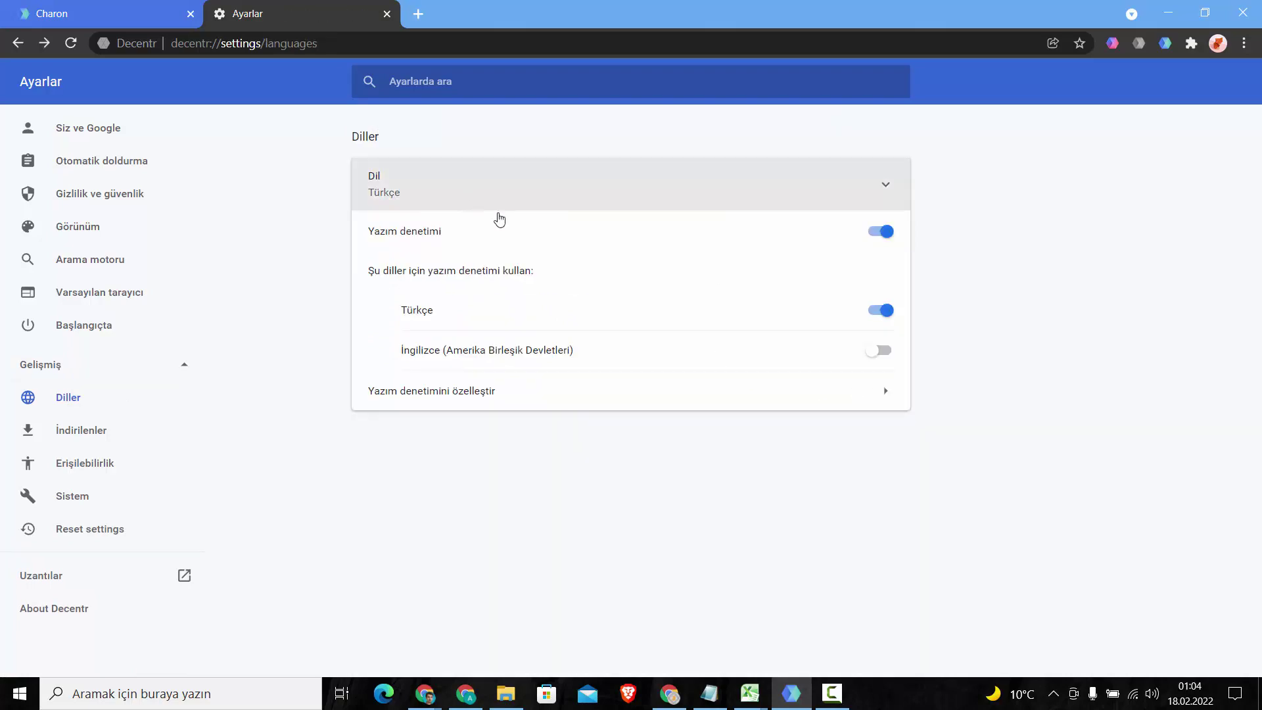
click(887, 201)
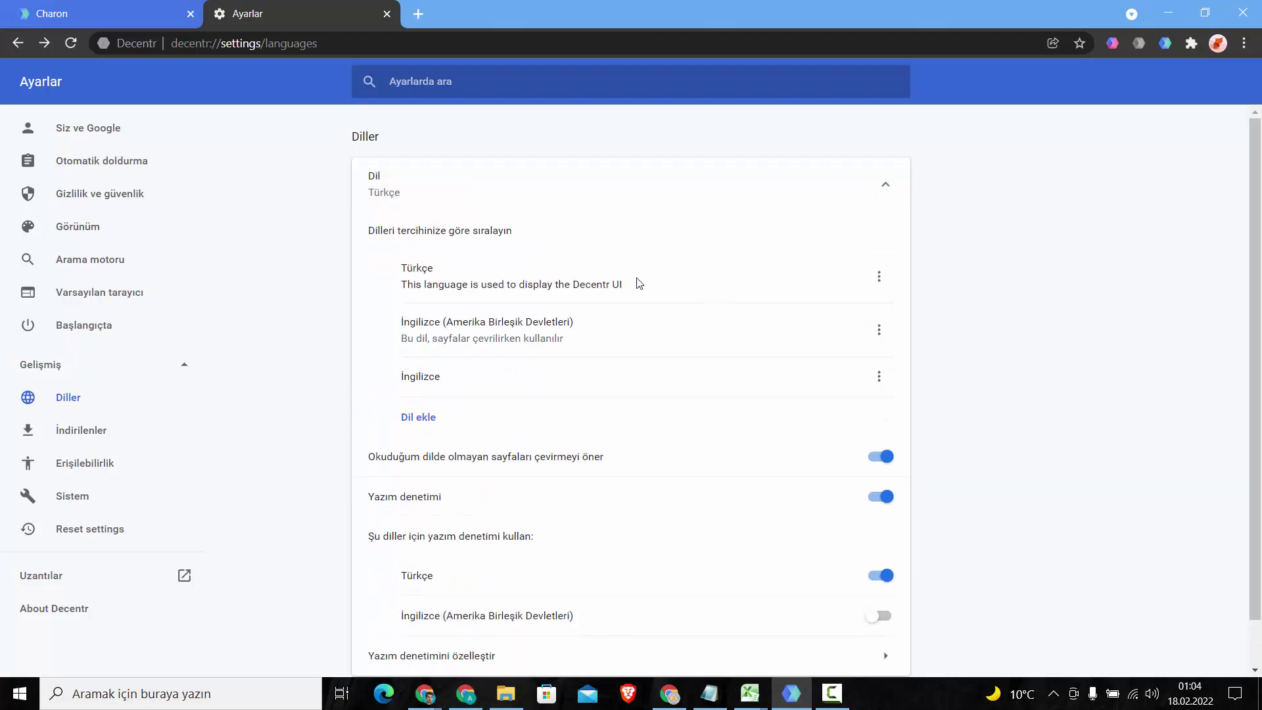
Search 'türkçe' in the Dil ekle dialog, browse the language list, and cancel without adding.
click(418, 420)
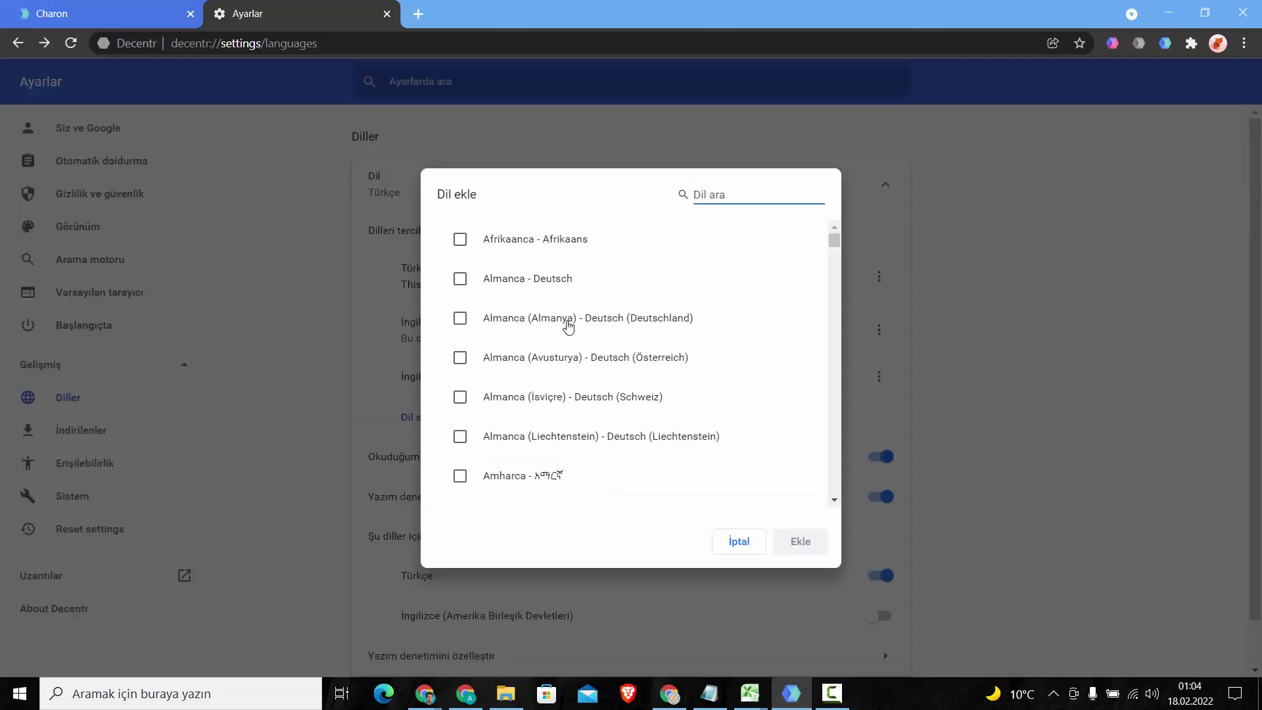
text(türkçe)
key(BackSpace)
key(BackSpace)
key(BackSpace)
key(BackSpace)
key(BackSpace)
key(BackSpace)
scroll(832, 276, down, 5)
scroll(831, 276, down, 20)
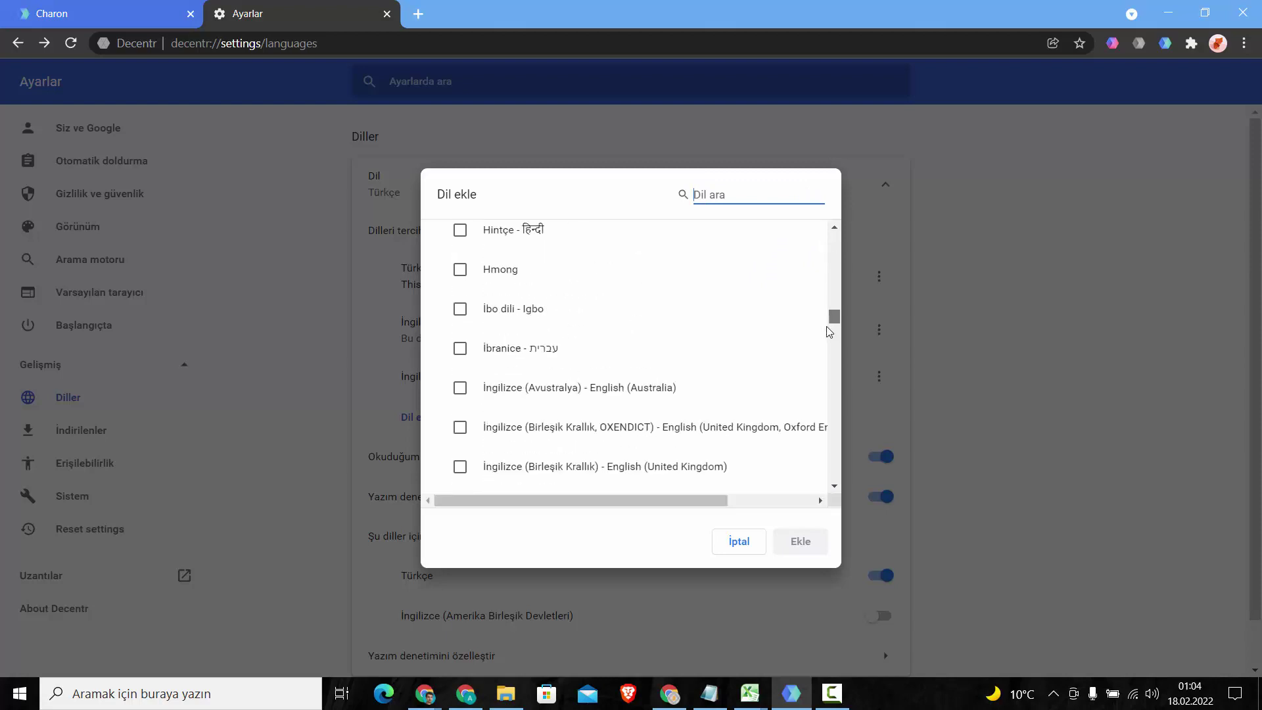
scroll(820, 435, down, 1)
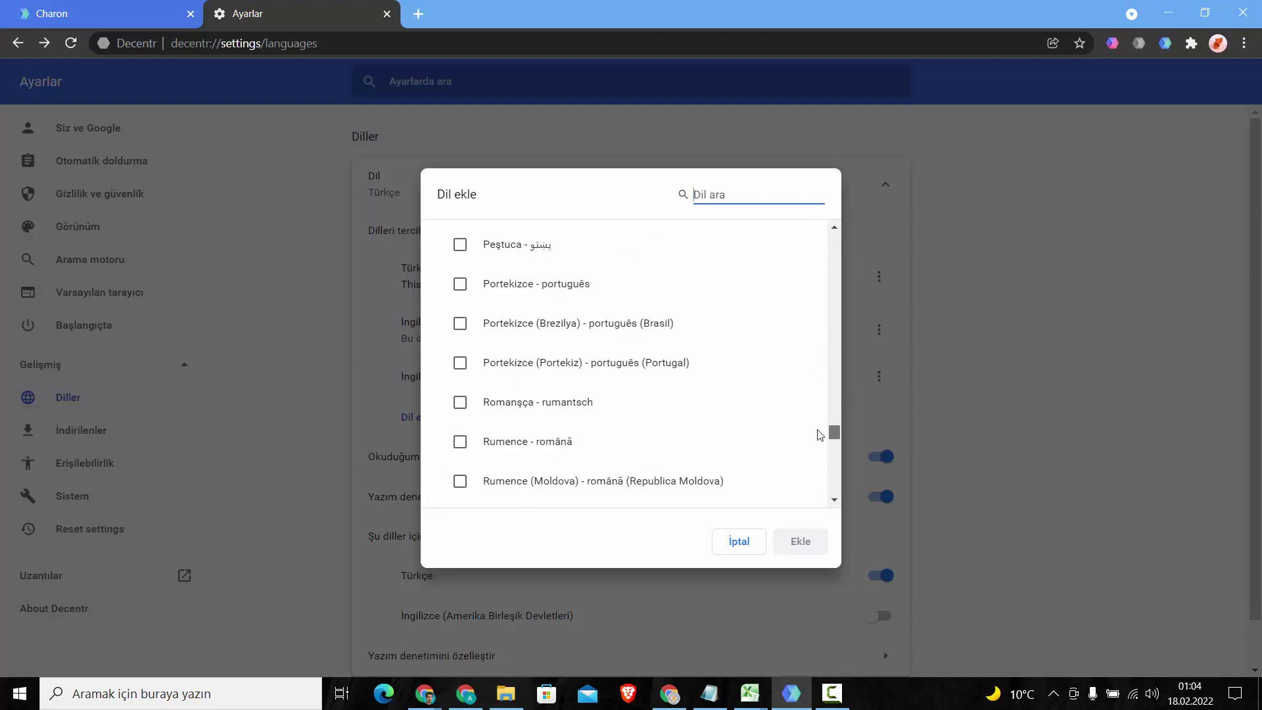
scroll(820, 440, down, 20)
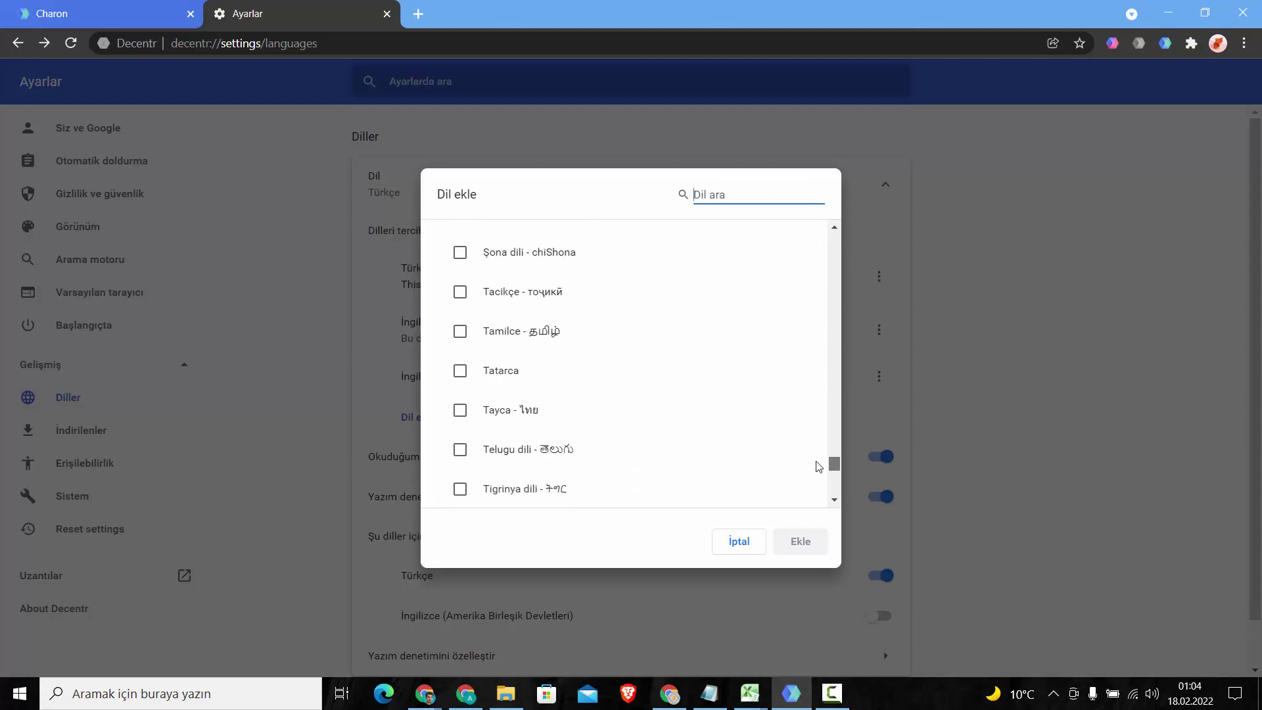
scroll(662, 469, up, 10)
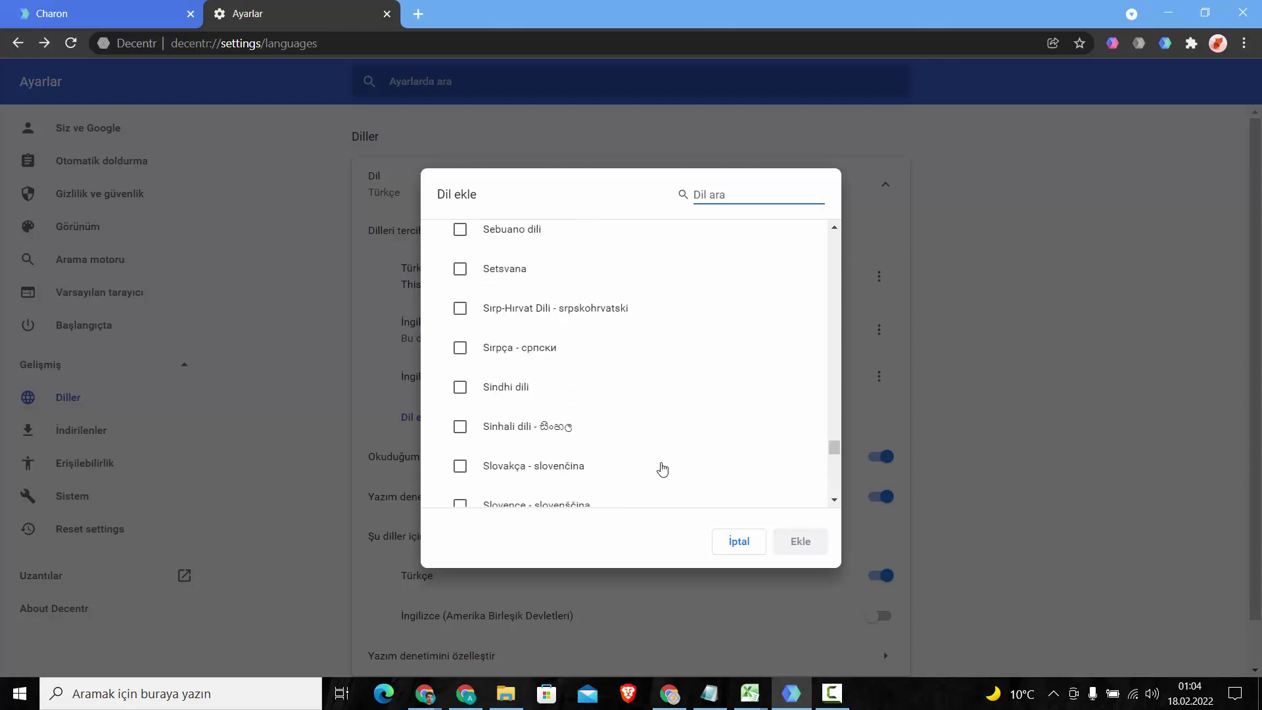
scroll(662, 469, down, 4)
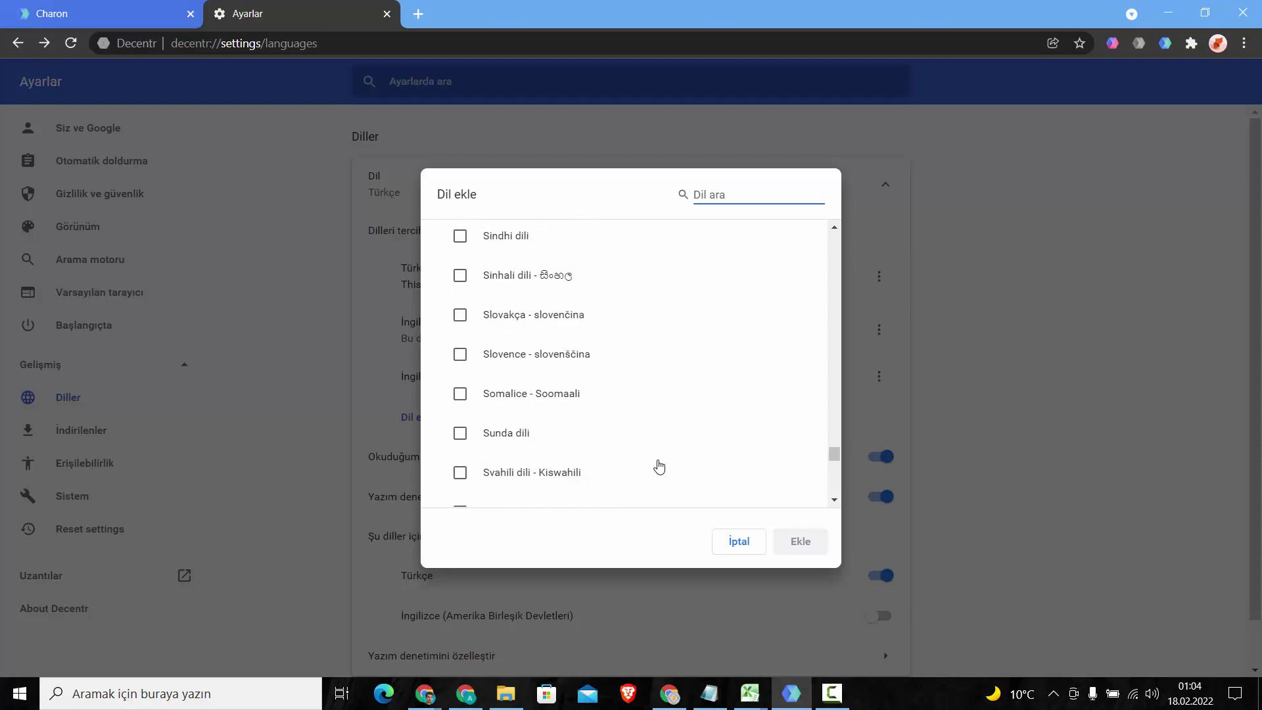
click(729, 540)
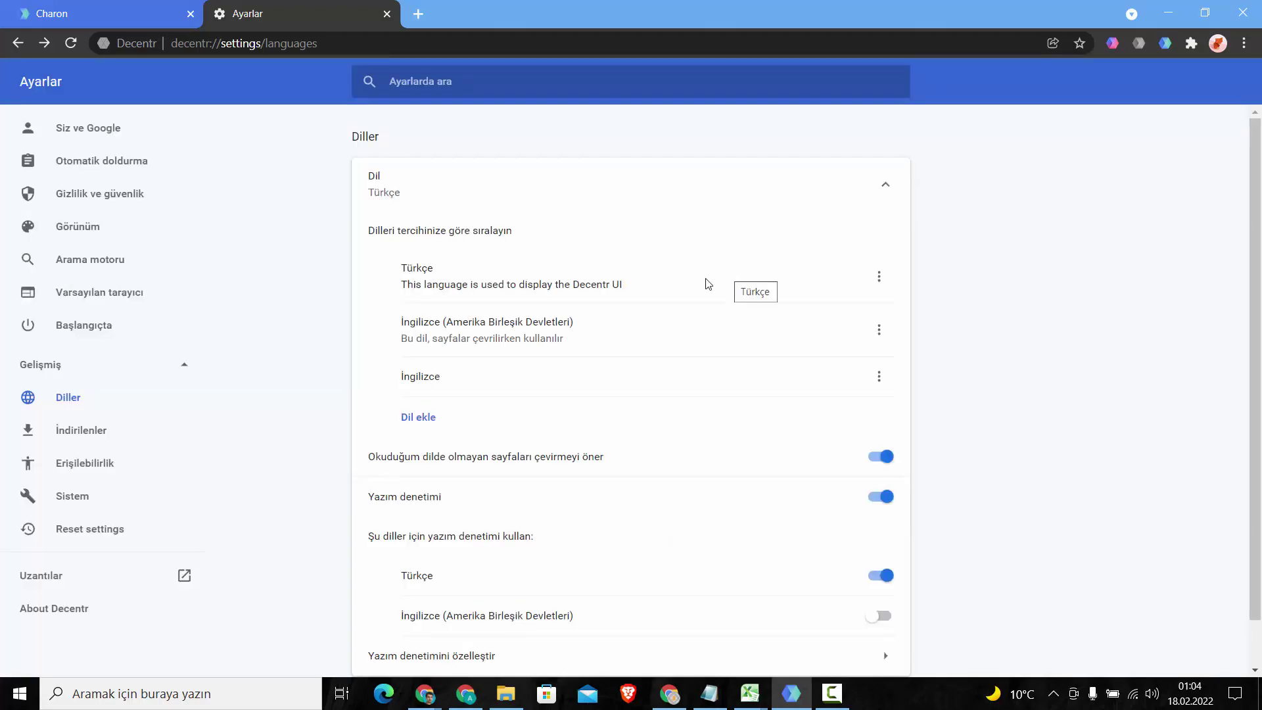
Look over the Türkçe language options and close them without making any changes.
click(879, 276)
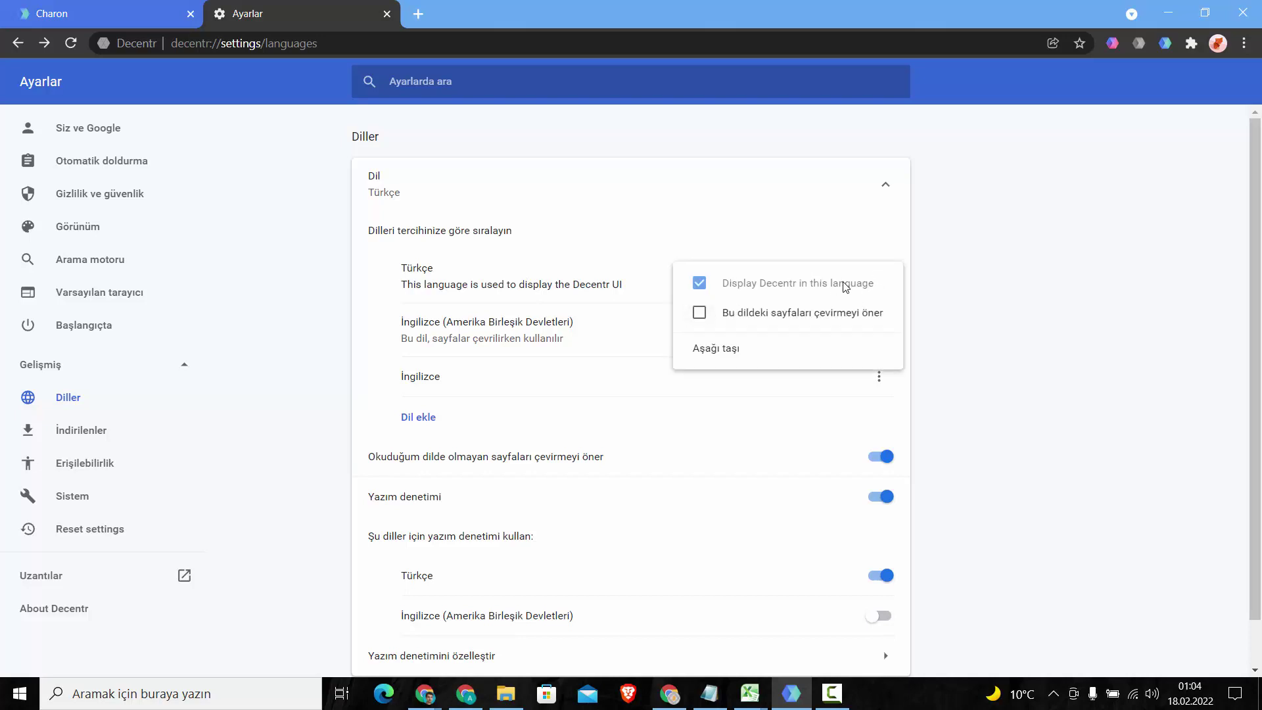
click(994, 466)
scroll(428, 535, down, 1)
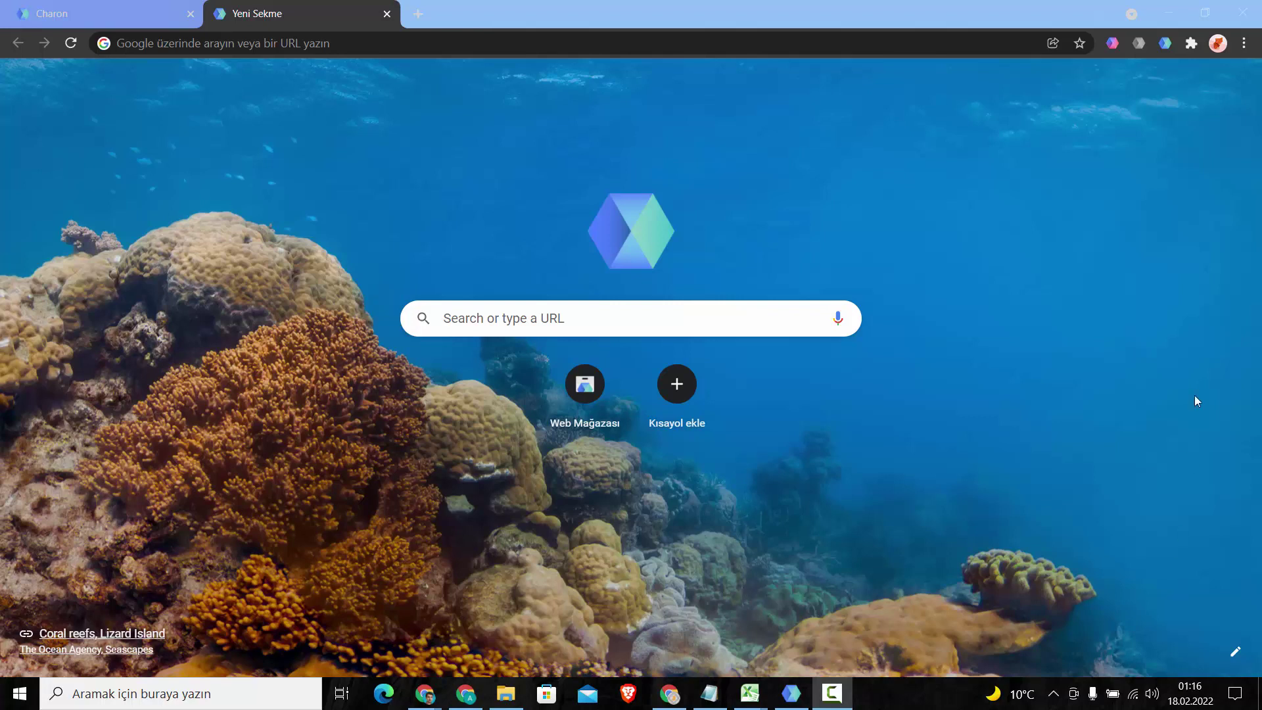
In the Decentr Portal, highlight the 0.011074 DEC PDV rewards and the 11 March 2022 payout date.
click(1166, 44)
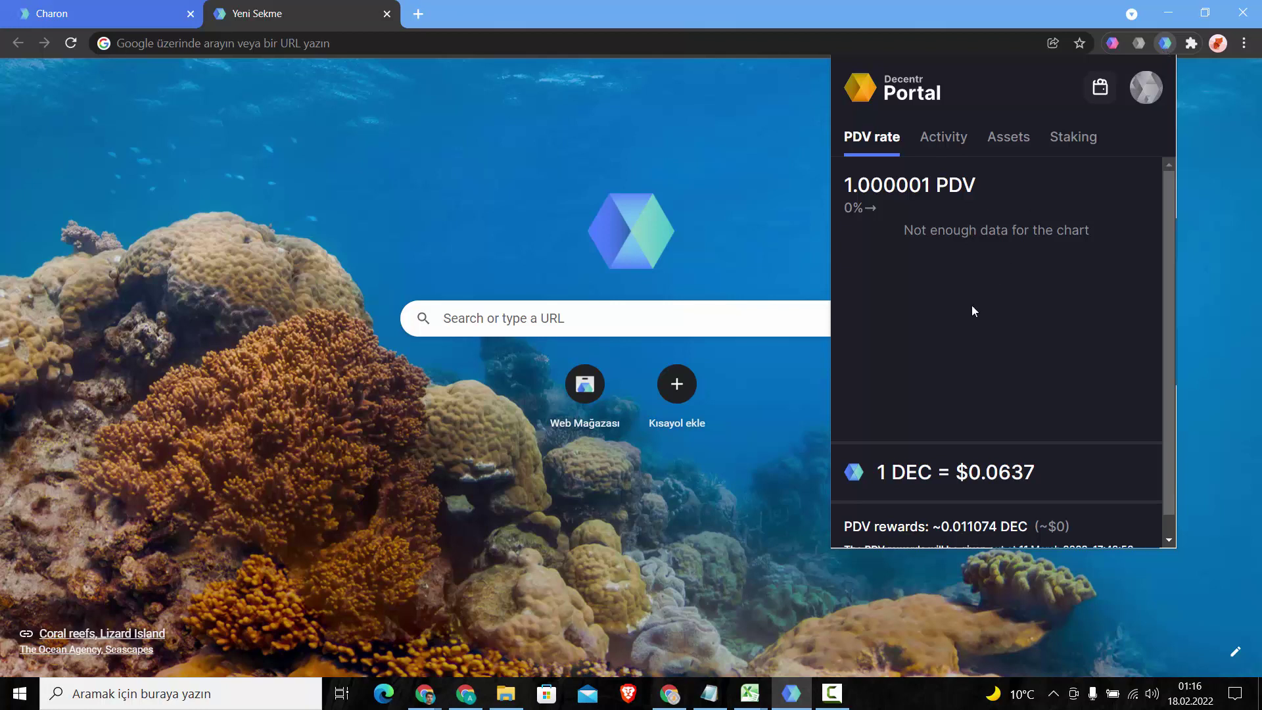
scroll(968, 317, down, 1)
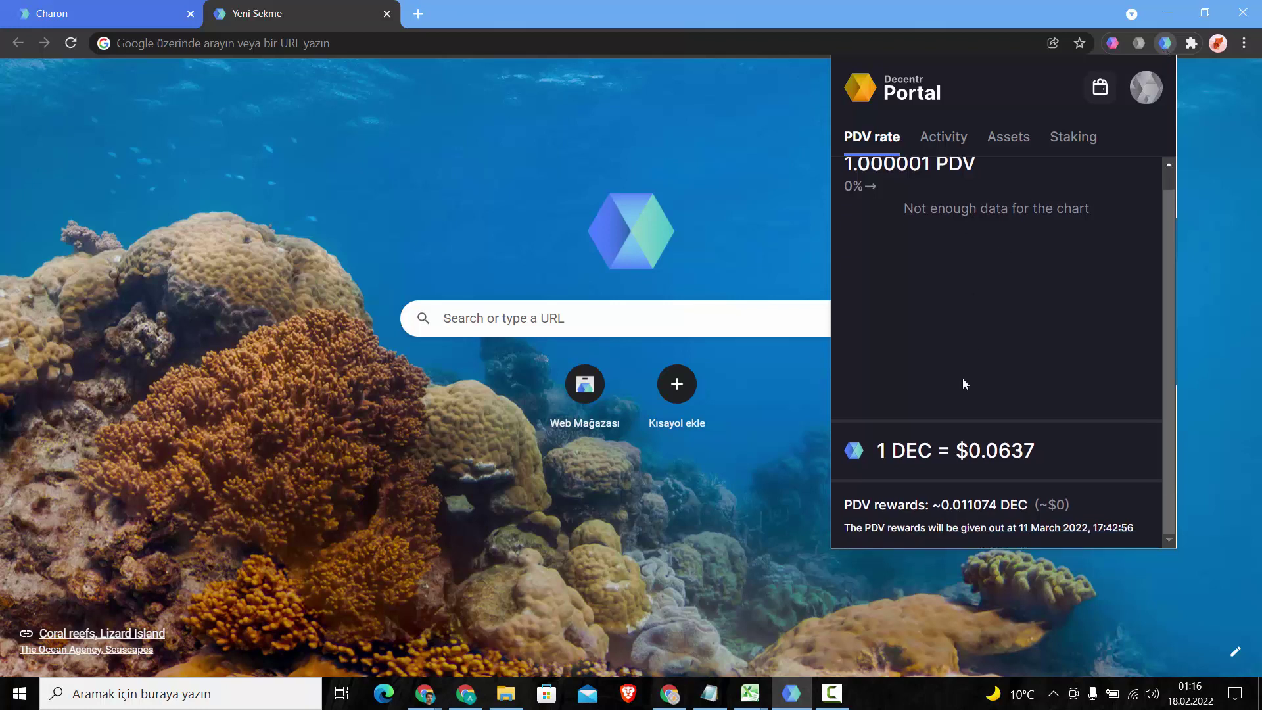
drag(943, 505, 961, 505)
drag(961, 505, 1028, 507)
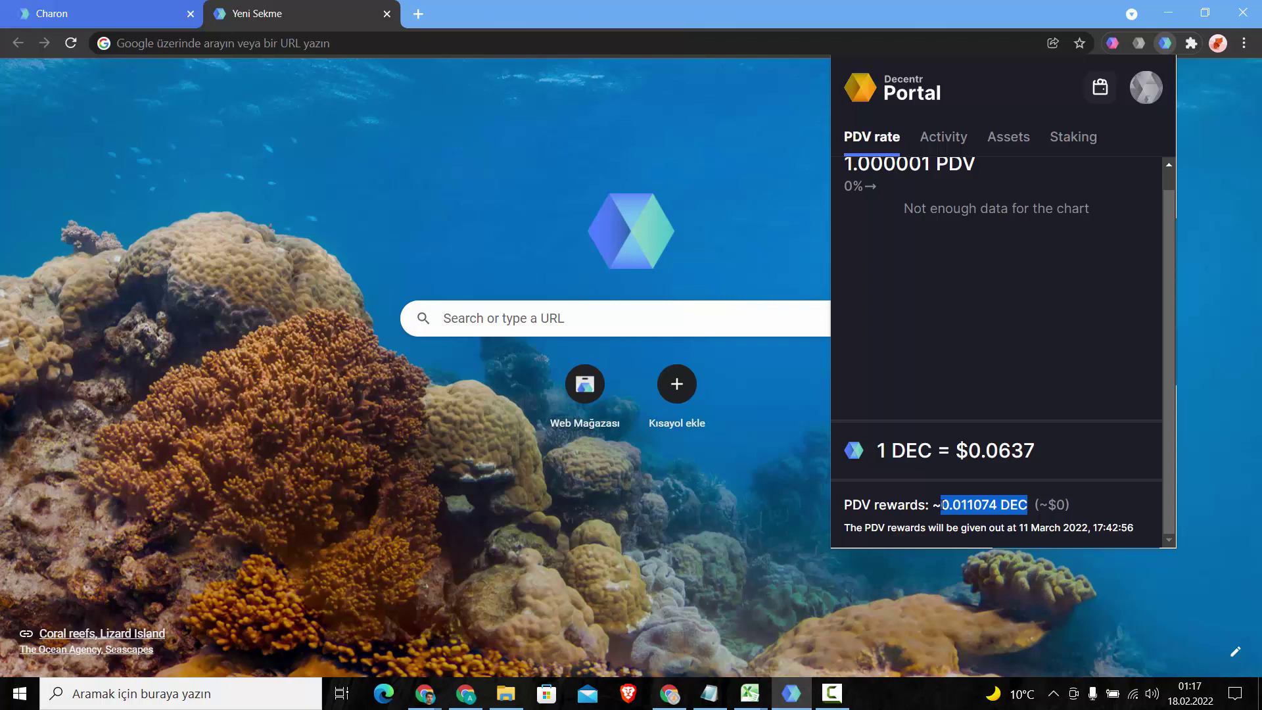
drag(1089, 527, 1019, 528)
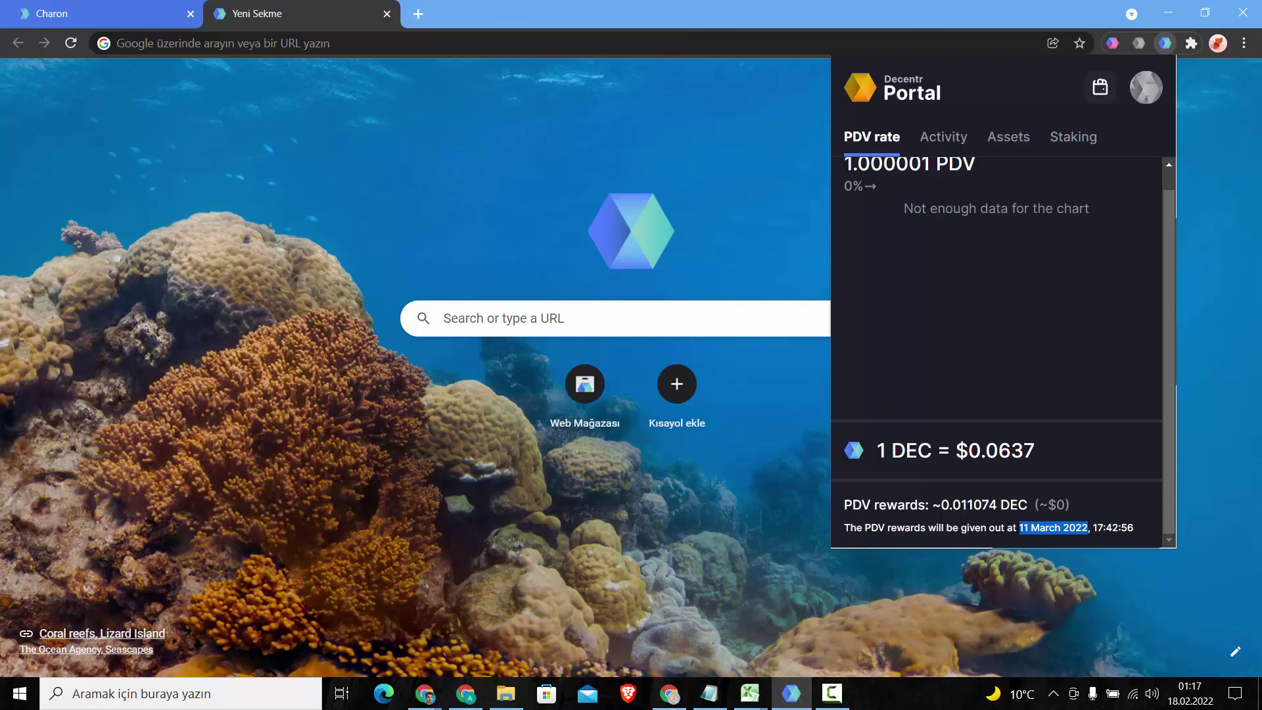
Open the Decentr blockchain explorer, dExplorer, from the account menu.
scroll(1091, 228, up, 1)
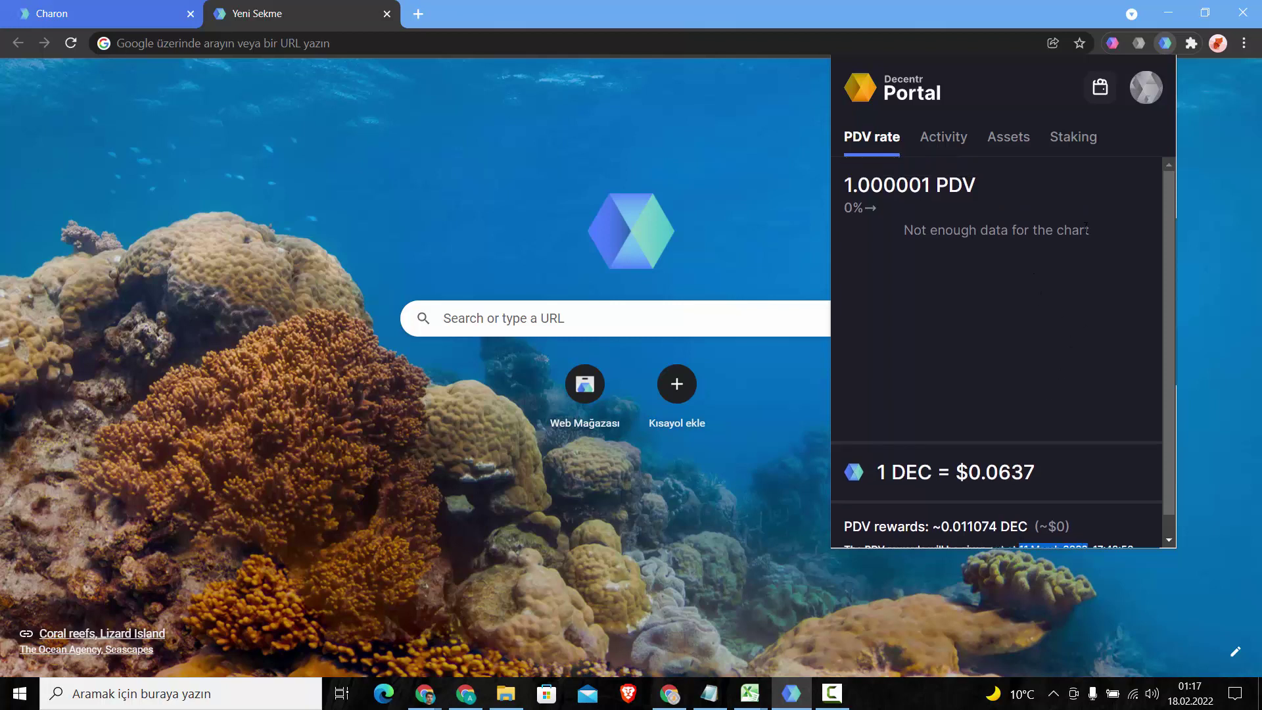
click(1144, 92)
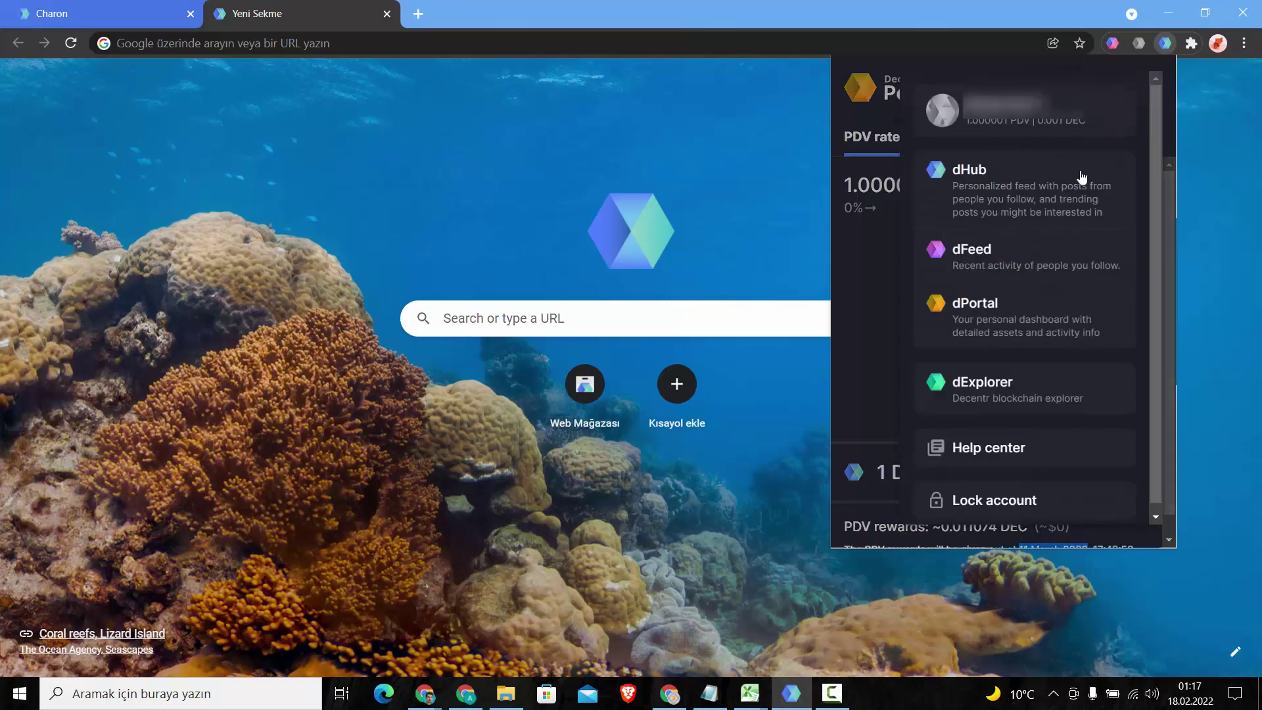
click(984, 397)
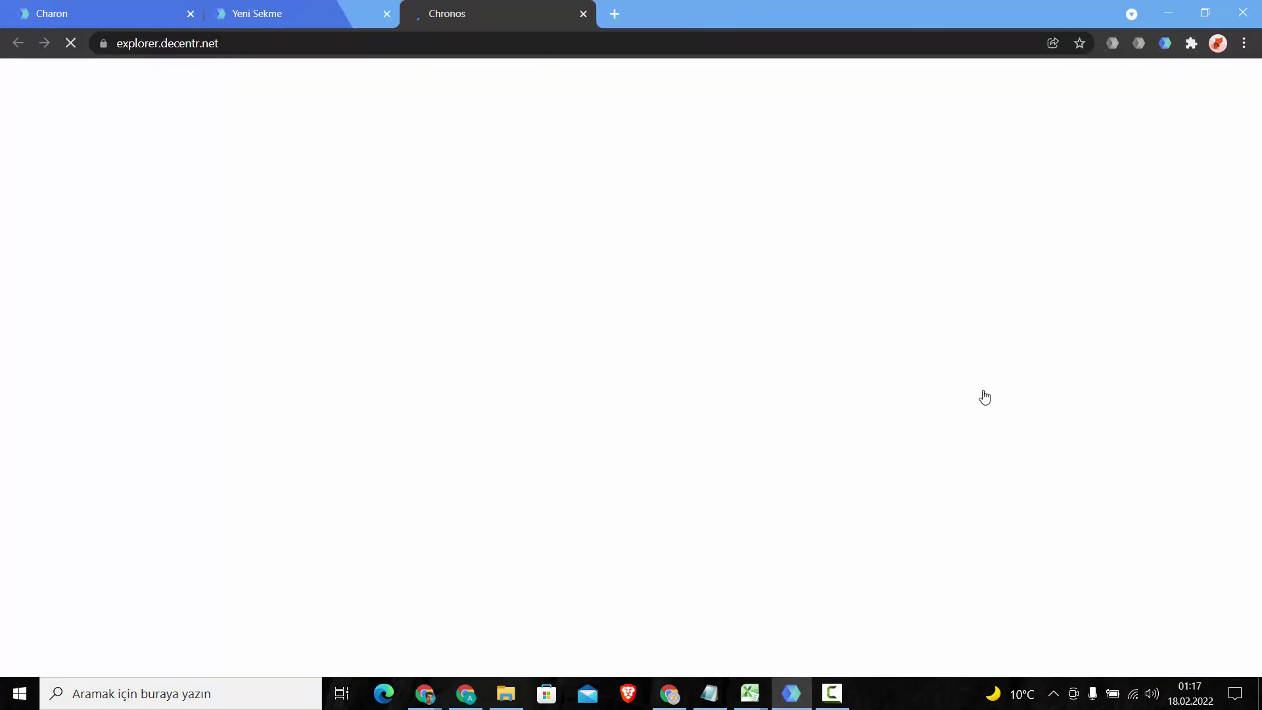